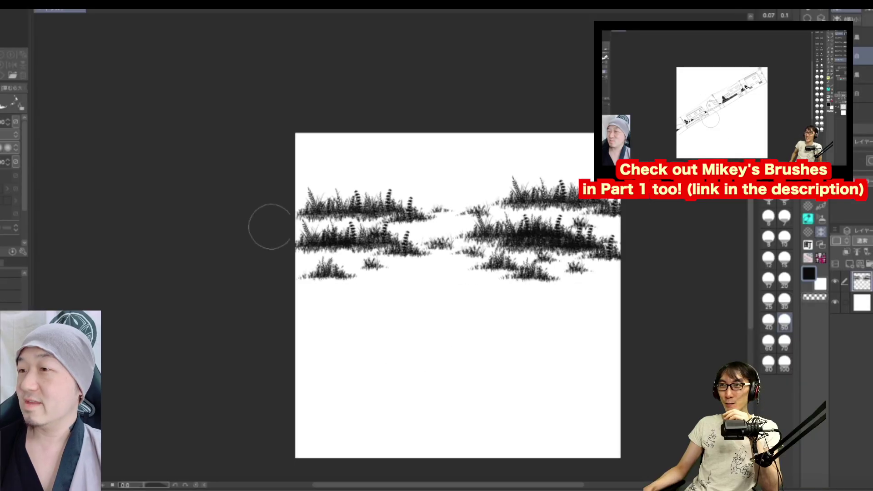
Brush white grass along the lower edges of the black grass rows, layering them in front.
left_click_drag(309, 221, 387, 218)
left_click_drag(464, 214, 487, 212)
left_click_drag(595, 210, 614, 208)
left_click_drag(405, 245, 450, 247)
left_click_drag(555, 241, 610, 246)
left_click_drag(252, 258, 610, 261)
scroll(495, 251, "up", 3)
scroll(530, 301, "up", 2)
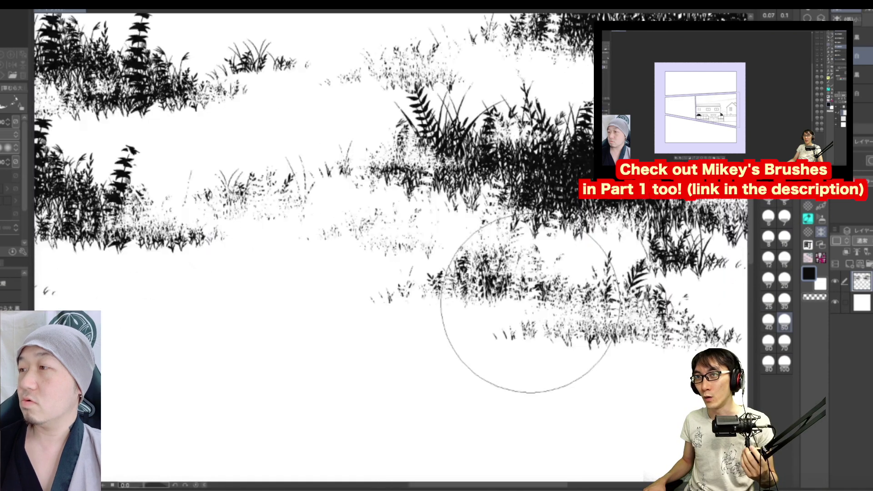
scroll(523, 308, "down", 4)
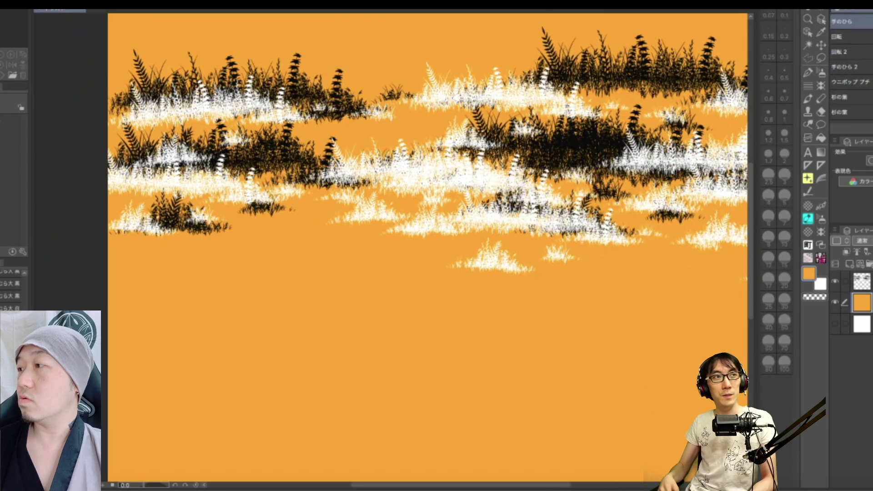
On the orange layer, paint a row of large black grass and overlap it with a row of large white grass.
key("b")
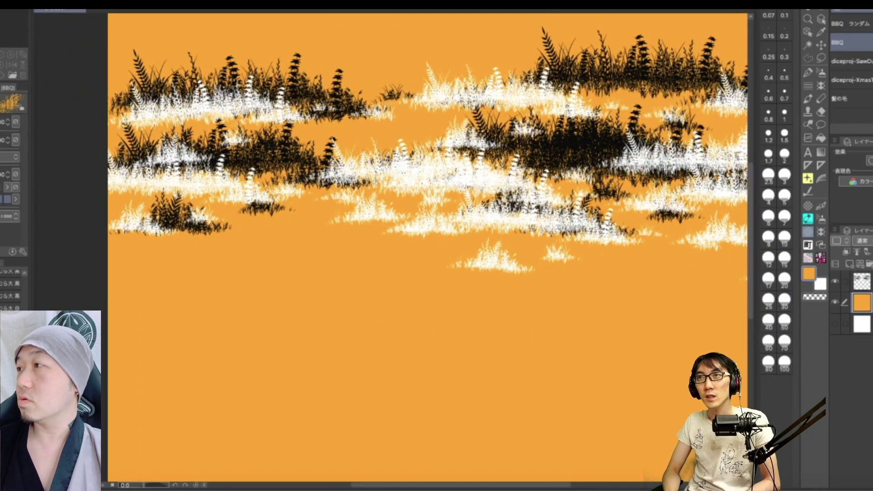
left_click(821, 232)
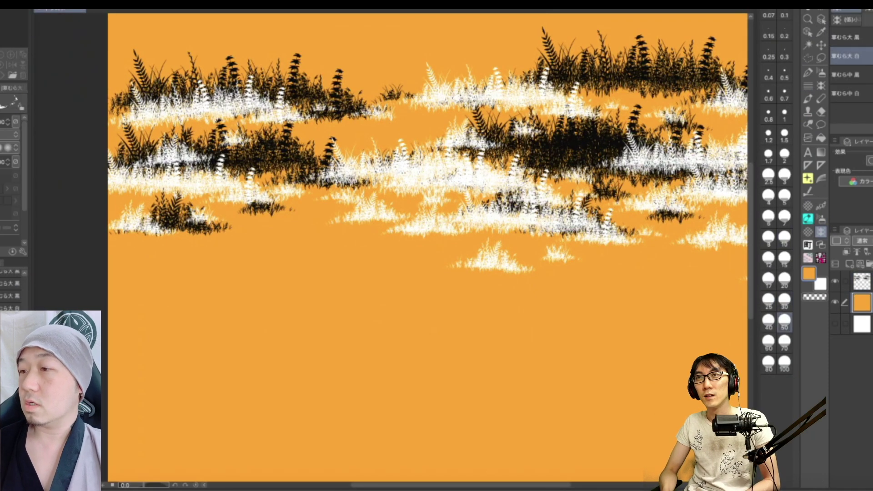
left_click(846, 36)
mouse_move(180, 326)
left_mouse_down()
mouse_move(337, 316)
mouse_move(749, 318)
left_mouse_up()
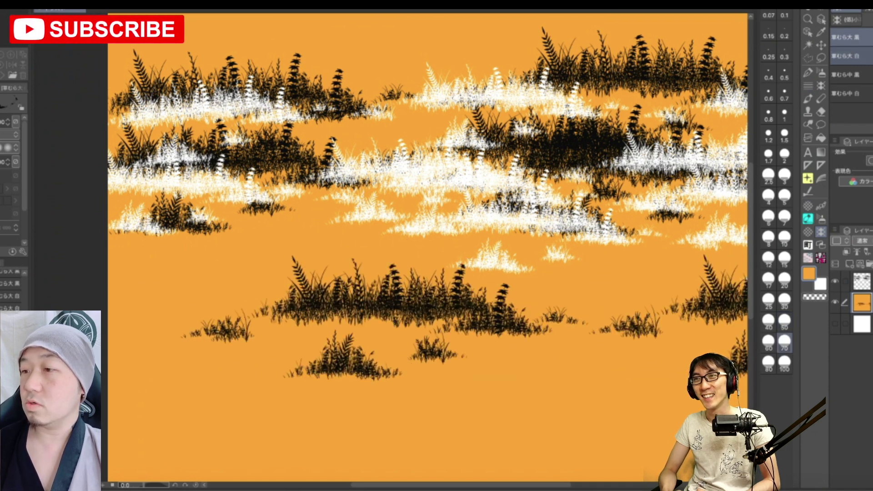
left_click(846, 56)
mouse_move(140, 335)
left_mouse_down()
mouse_move(263, 312)
mouse_move(468, 360)
mouse_move(620, 327)
mouse_move(439, 351)
mouse_move(528, 357)
left_mouse_up()
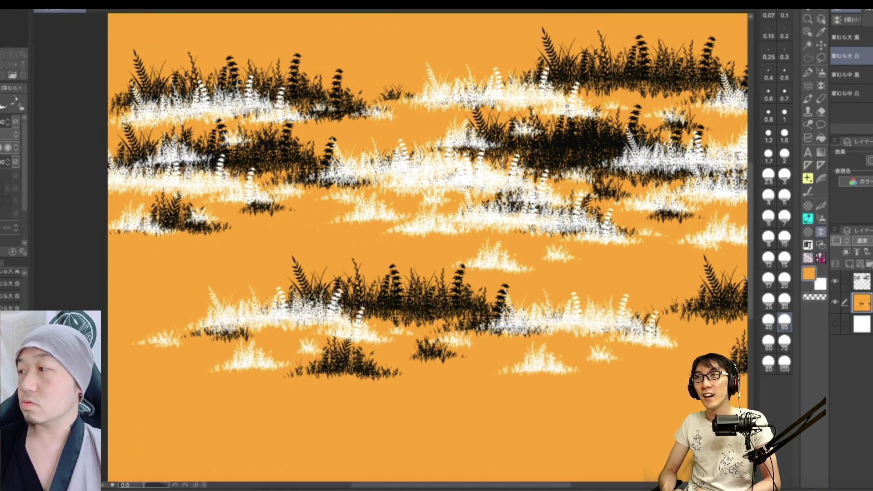
Hide the orange layer and toggle the white paper layer to examine the white grass against transparency.
left_click(835, 302)
left_click(835, 302)
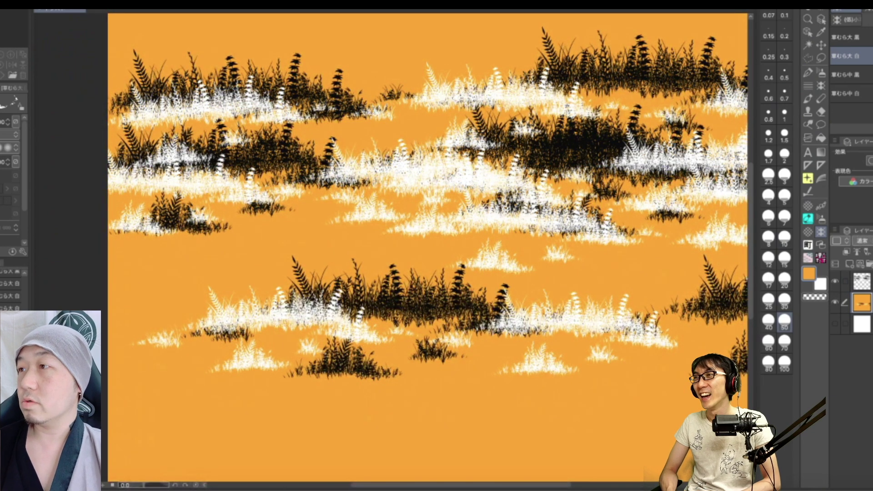
left_click(835, 303)
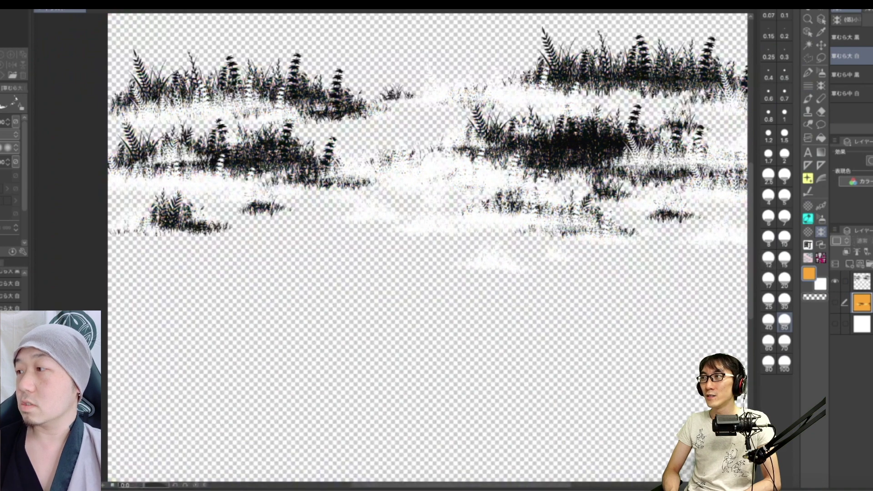
key("space")
left_click_drag(428, 182, 314, 336)
left_click(835, 323)
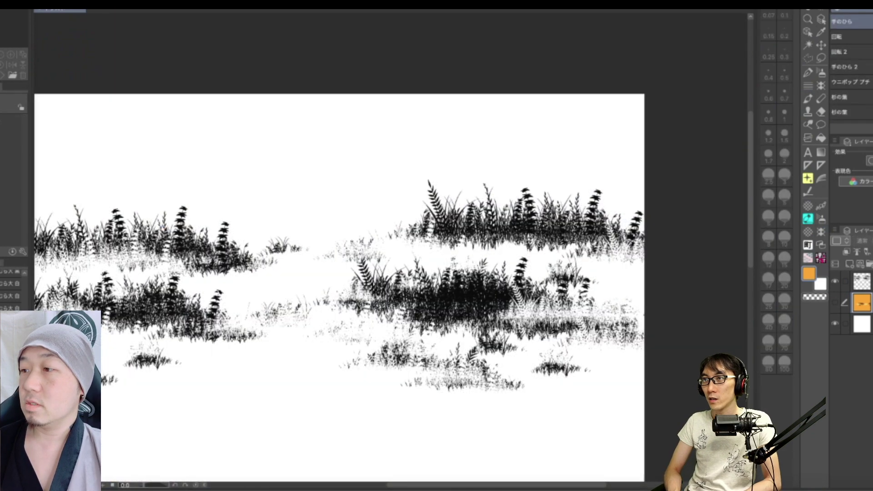
left_click(836, 324)
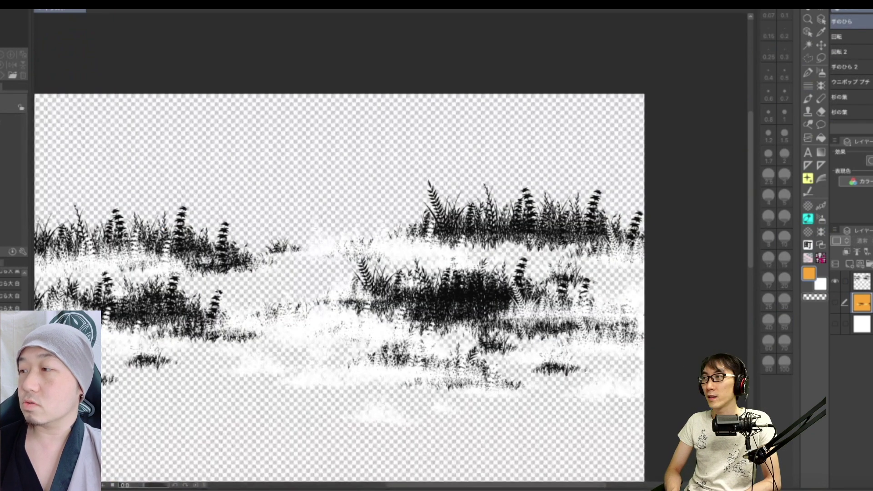
Move the layer beneath the grass layer to the top of the layer stack.
left_click_drag(486, 389, 586, 297)
scroll(496, 385, "up", 1)
scroll(391, 248, "down", 2)
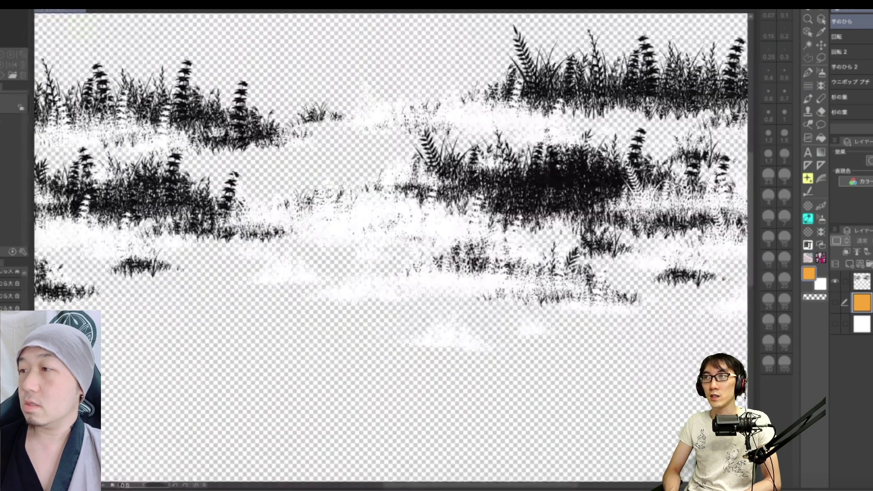
left_click_drag(862, 303, 862, 281)
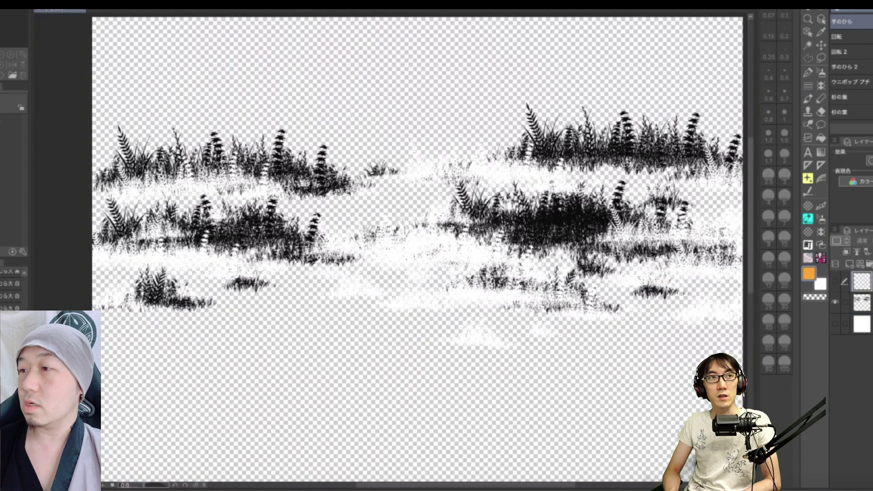
Undo the extra layer and all white grass strokes, going back to the black grass only.
key("ctrl+z")
key("ctrl+z")
key("ctrl+z")
key("ctrl+z")
key("ctrl+z")
key("ctrl+z")
key("ctrl+z")
key("ctrl+z")
key("ctrl+z")
key("ctrl+z")
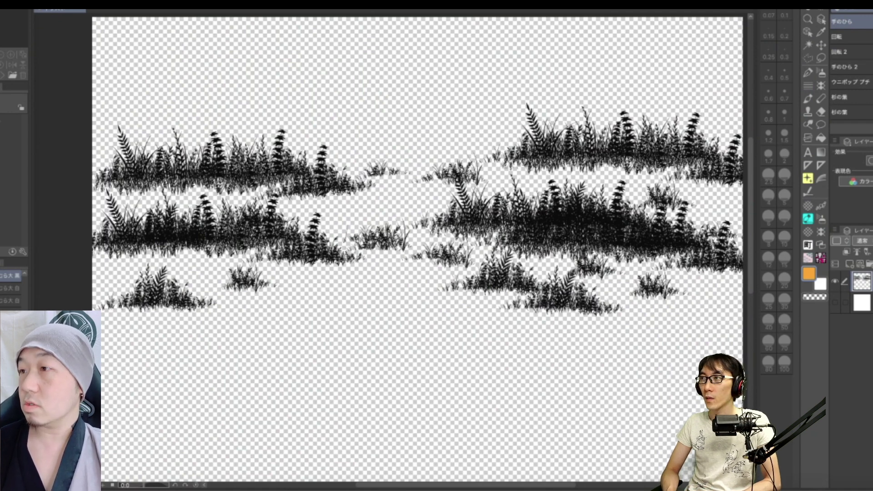
Try filling the black grass with the orange drawing colour, and undo the fill.
key("alt+Delete")
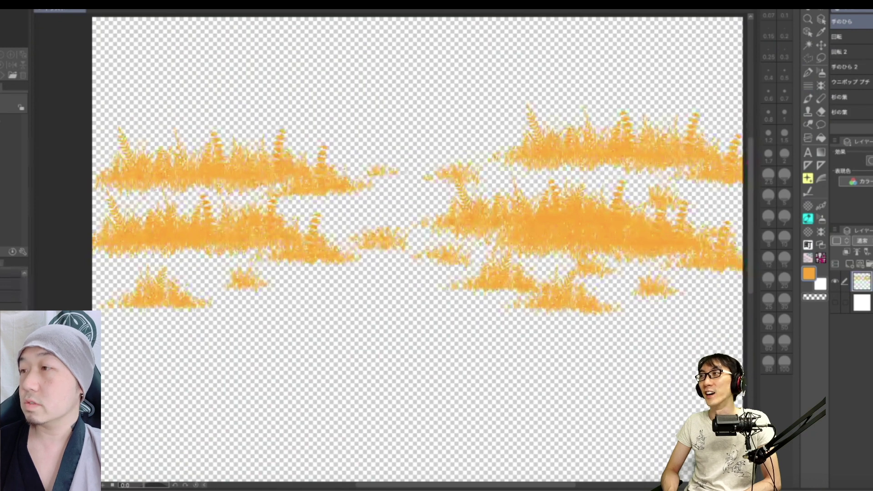
key("ctrl+z")
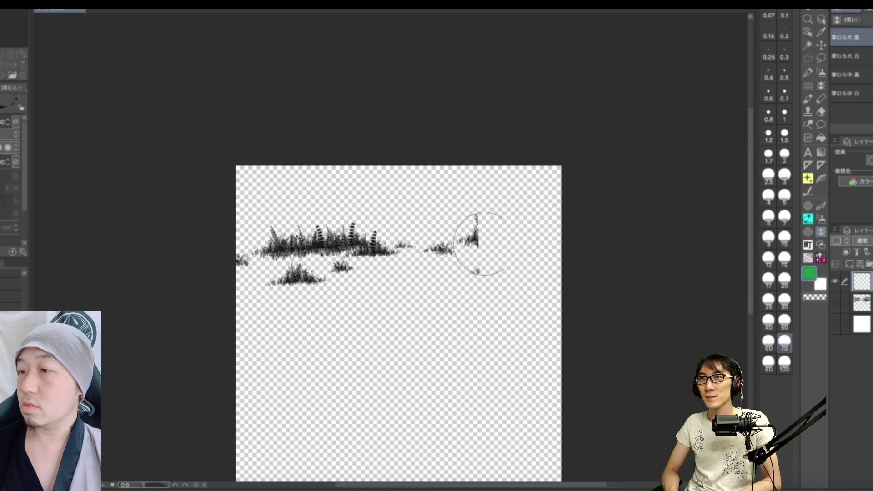
Paint rows of large black grass on the new layer and recolour them dark green with a fill.
left_click_drag(473, 237, 419, 292)
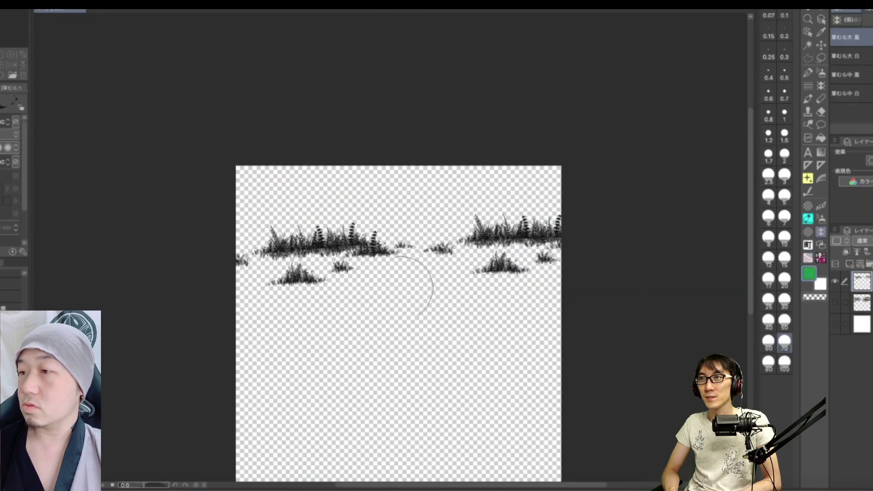
left_click_drag(341, 302, 382, 310)
key("alt+Delete")
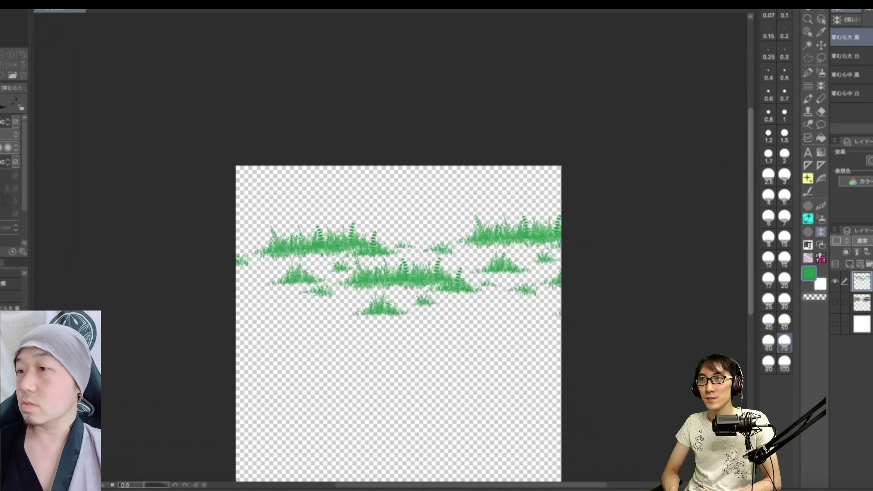
On another new layer, paint two overlapping rows of large grass and recolour them bright green with a fill.
key("x")
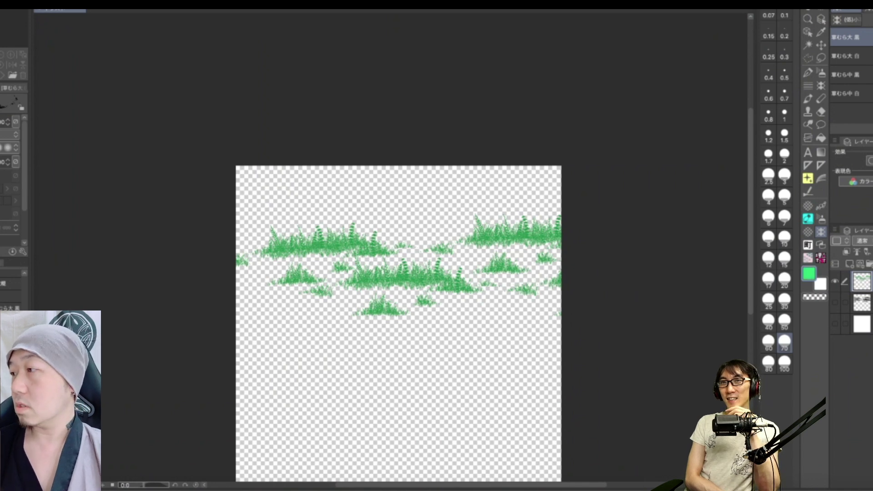
left_click_drag(247, 260, 592, 256)
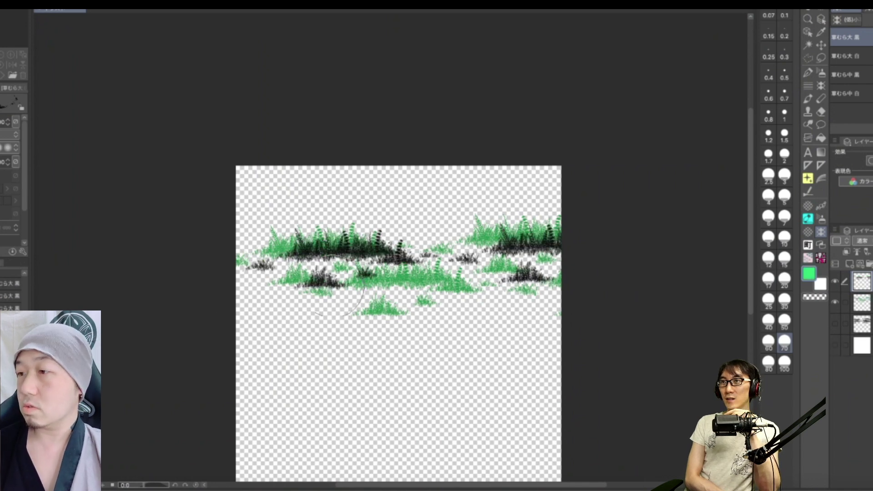
left_click_drag(236, 300, 679, 297)
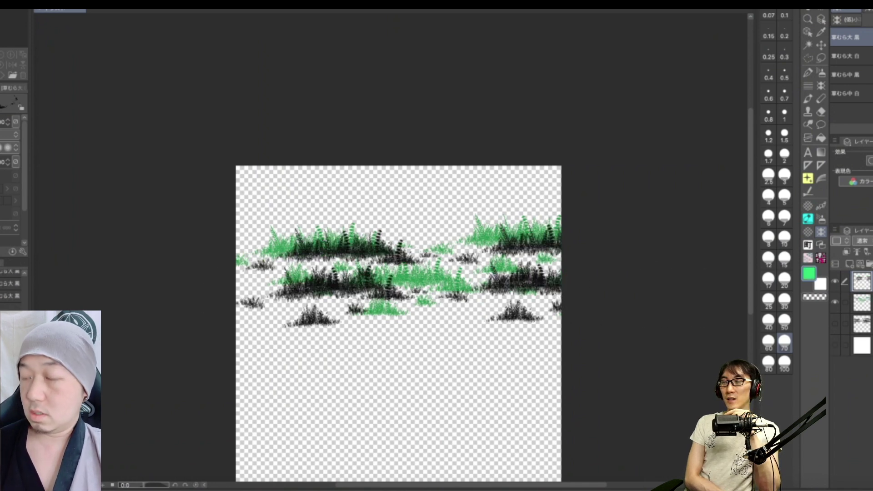
key("alt+Delete")
Paint two rows of low grass below the green grass with the long black low-grass brush.
scroll(393, 273, "up", 4)
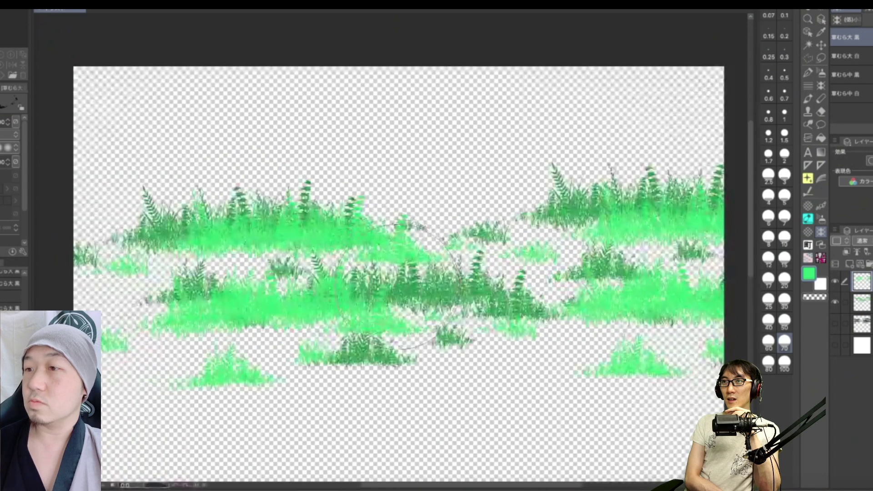
scroll(344, 377, "down", 1)
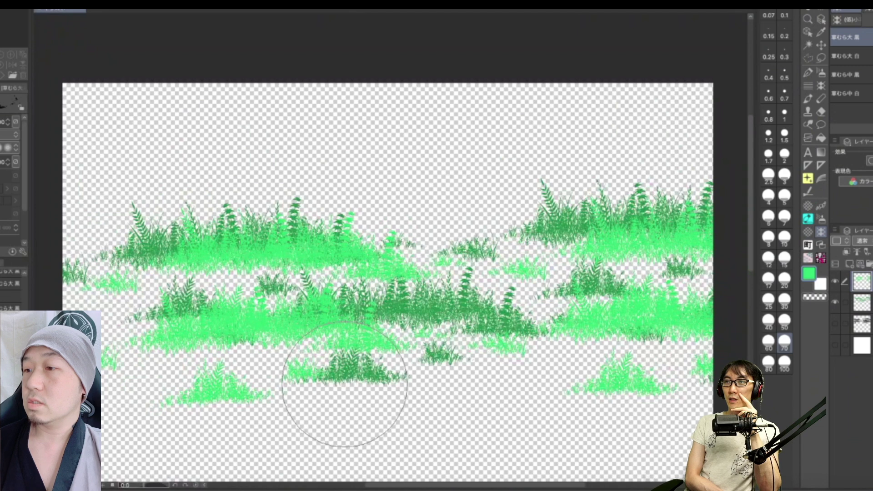
scroll(345, 385, "down", 2)
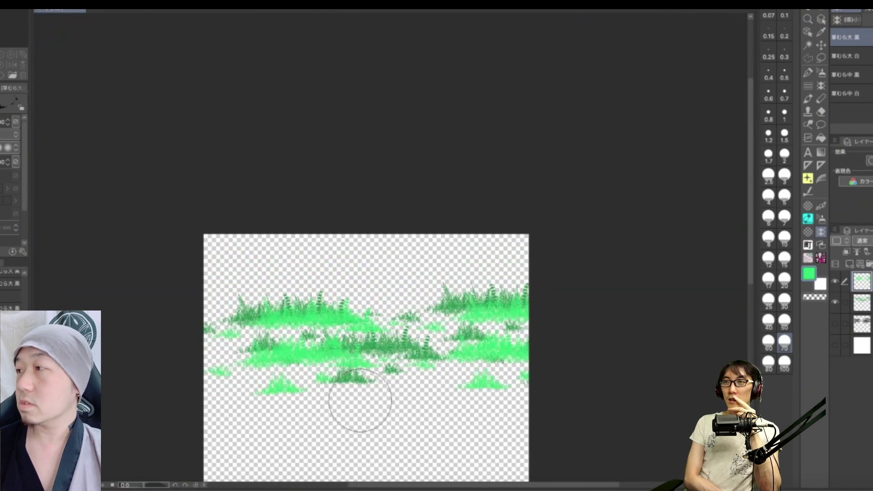
left_click_drag(361, 400, 375, 301)
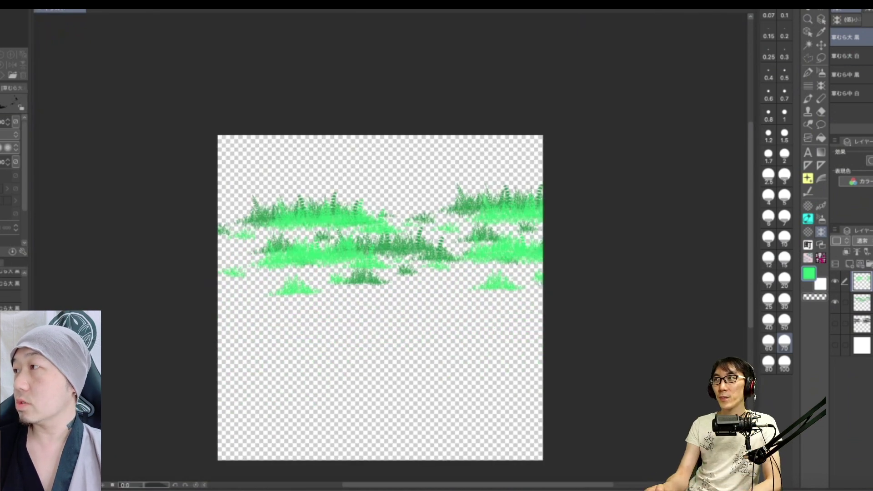
scroll(328, 305, "up", 3)
left_click_drag(328, 305, 710, 296)
left_click_drag(180, 298, 228, 297)
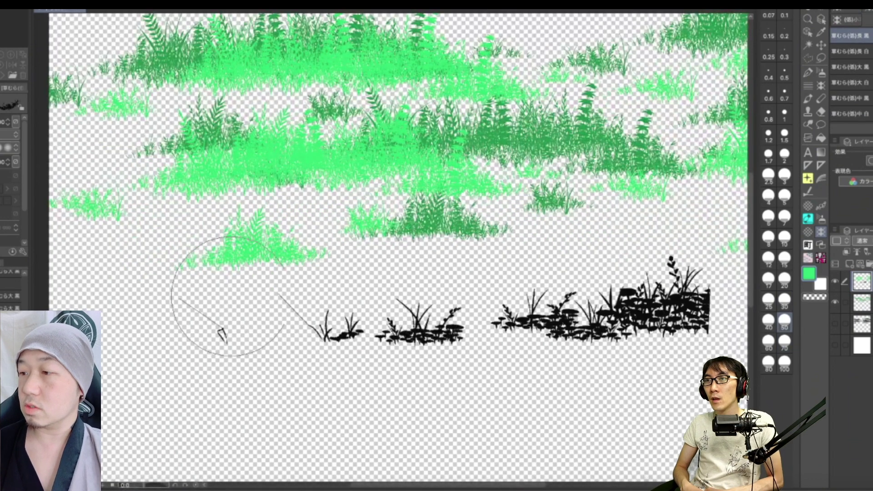
scroll(230, 295, "down", 3)
left_click_drag(259, 371, 732, 350)
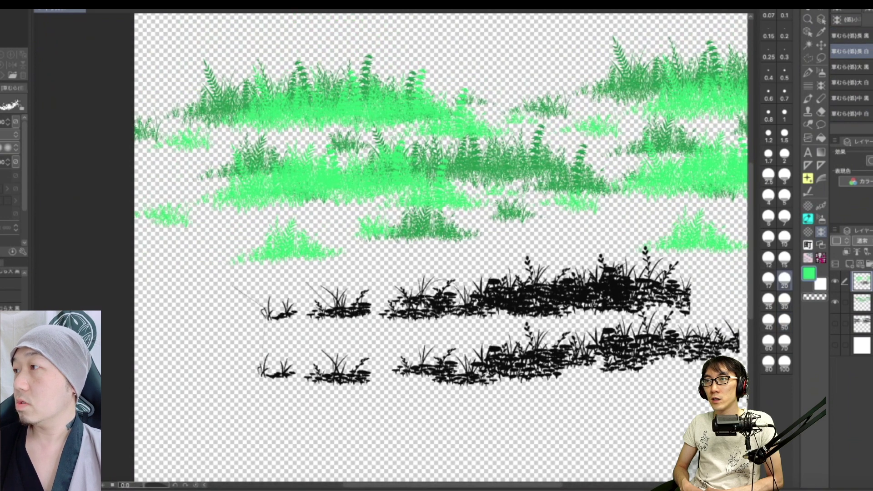
Brush white low grass over the lower edges of both black low-grass rows at brush size 50.
left_click(784, 320)
mouse_move(273, 348)
left_mouse_down()
mouse_move(637, 282)
mouse_move(734, 291)
left_mouse_up()
mouse_move(396, 404)
left_mouse_down()
mouse_move(419, 389)
mouse_move(728, 345)
left_mouse_up()
mouse_move(649, 385)
left_mouse_down()
mouse_move(188, 408)
mouse_move(682, 373)
left_mouse_up()
key("ctrl+z")
key("ctrl+minus")
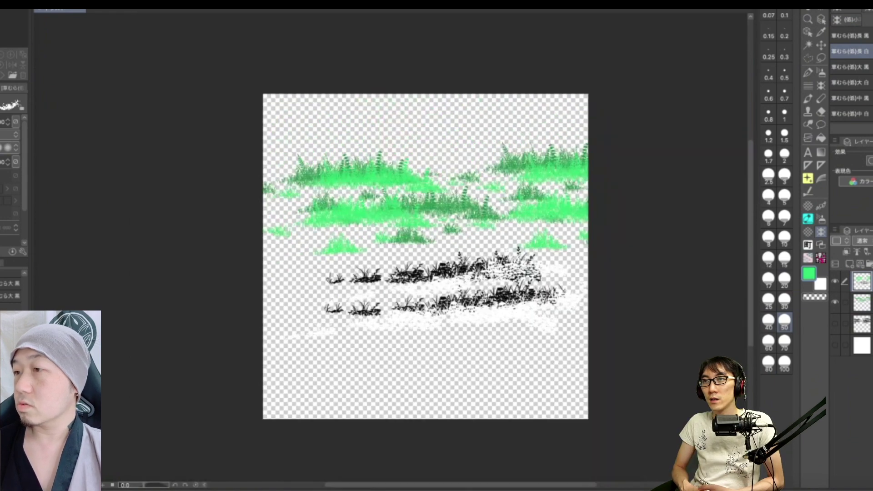
Paint a short strip of medium black low grass beside the upper low-grass row and choose the medium white variant.
scroll(691, 380, "up", 2)
scroll(690, 380, "down", 2)
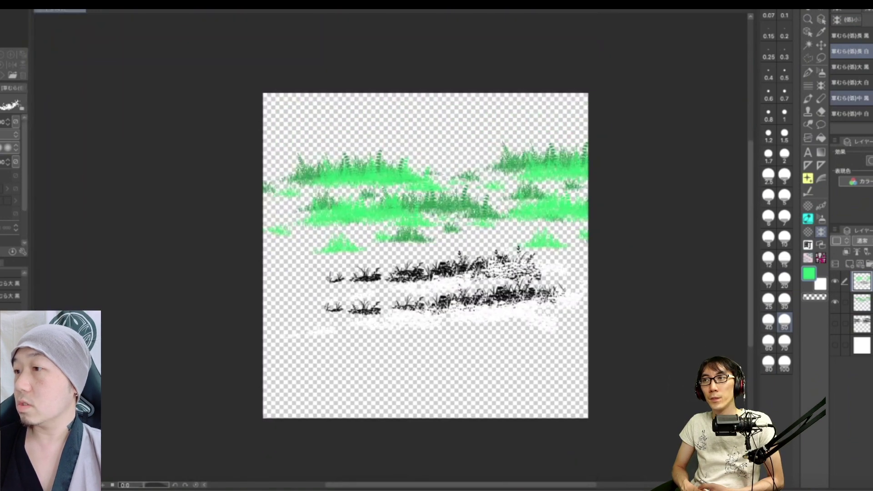
left_click(850, 98)
left_click_drag(285, 291, 392, 280)
left_click(850, 113)
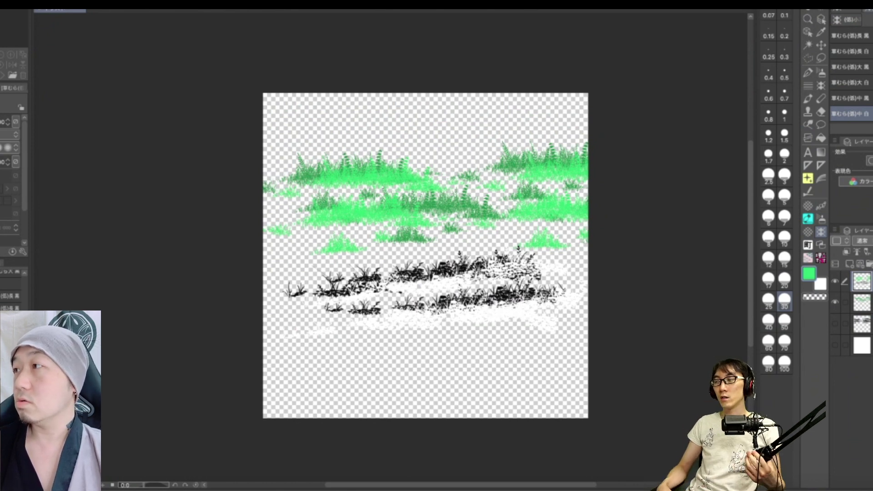
Paint a row of small black low grass beneath the other rows and overlap its base with small white grass.
left_click(846, 20)
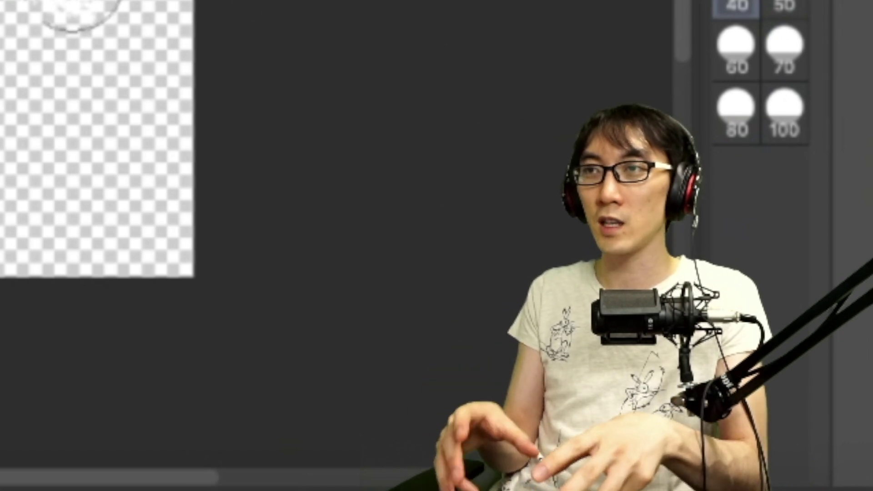
left_click_drag(0, 0, 336, 0)
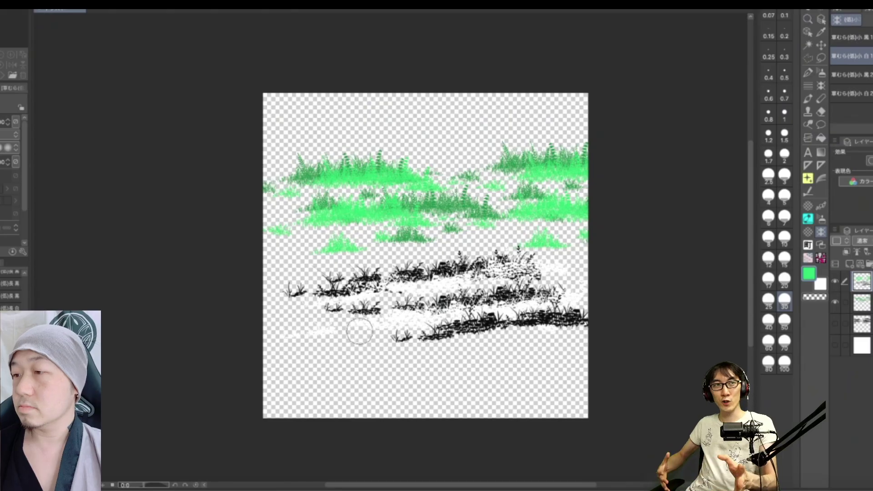
left_click_drag(381, 346, 626, 323)
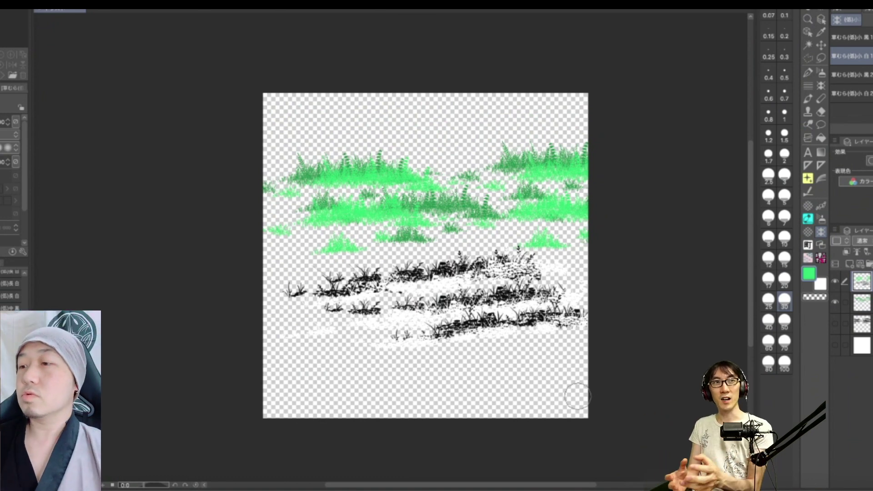
left_click_drag(292, 308, 396, 313)
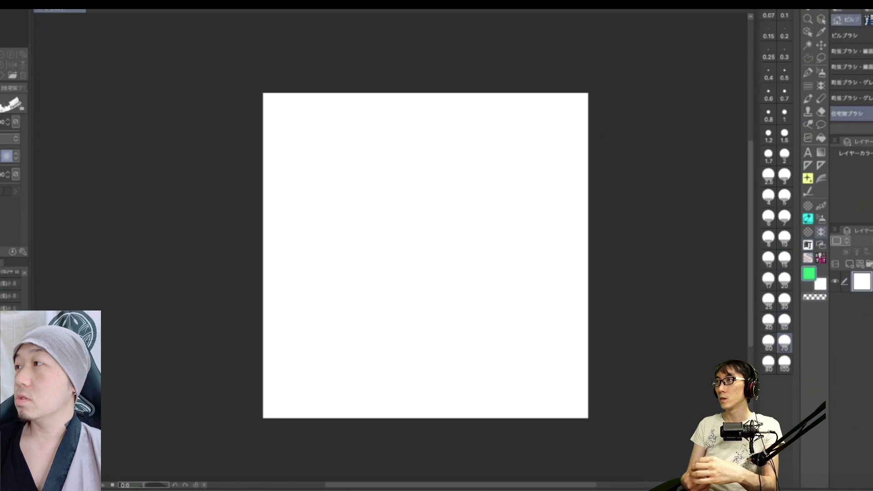
Paint rows of line-art students in school blazers across the blank white canvas with the crowd brush.
mouse_move(340, 167)
left_mouse_down()
mouse_move(322, 166)
mouse_move(509, 167)
mouse_move(519, 217)
mouse_move(377, 235)
left_mouse_up()
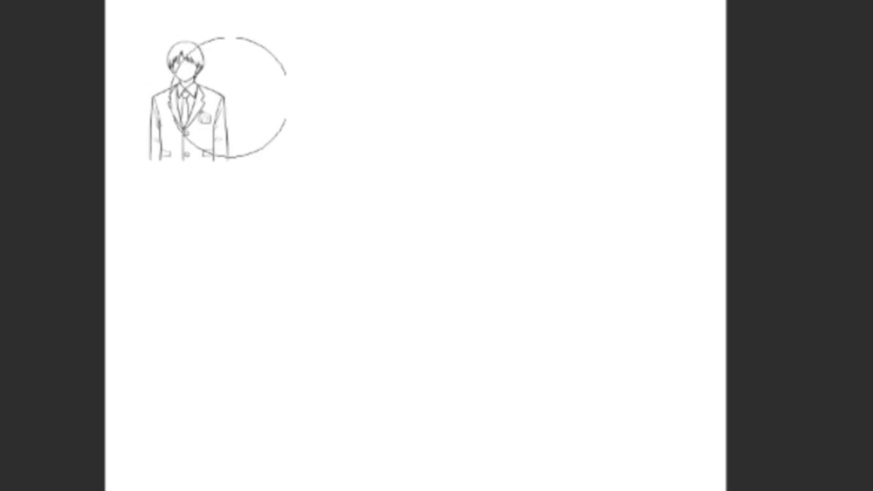
mouse_move(325, 224)
left_mouse_down()
mouse_move(138, 315)
mouse_move(523, 332)
mouse_move(646, 401)
mouse_move(250, 455)
mouse_move(604, 390)
left_mouse_up()
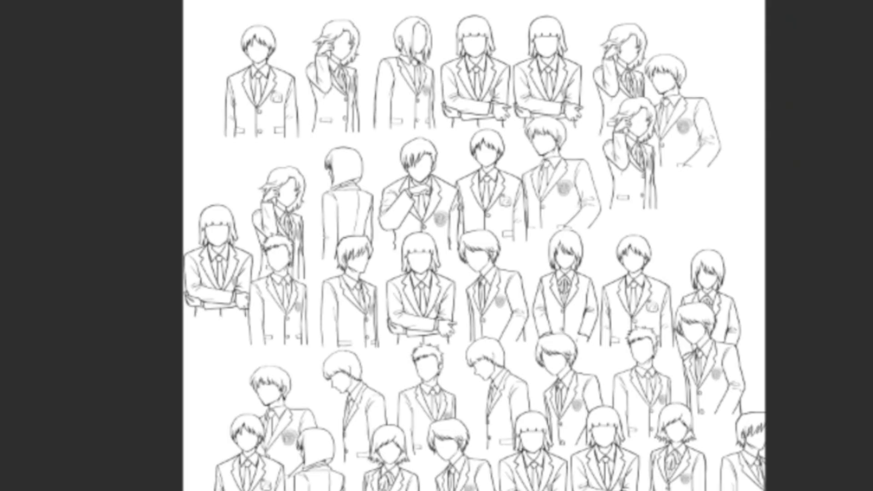
Clear the students to a transparent canvas and paint new rows of students with raised arms using the third blazer-student brush at size 70.
left_click(836, 302)
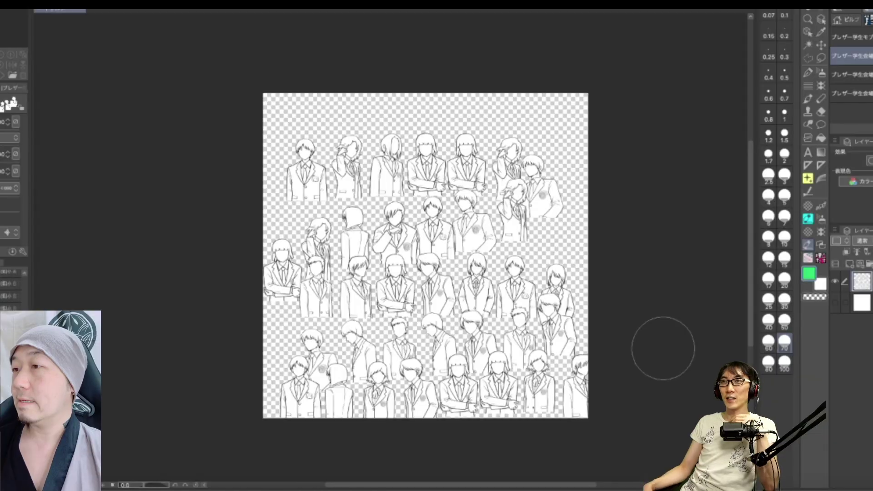
key("Delete")
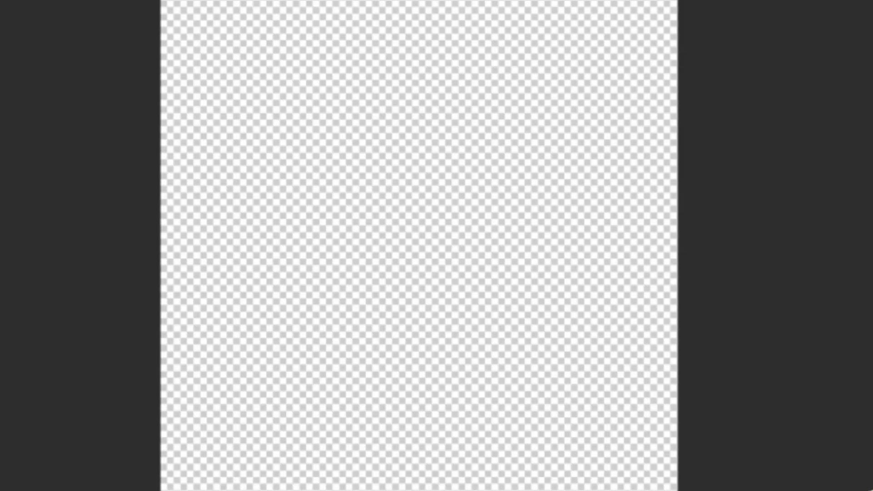
mouse_move(224, 105)
left_mouse_down()
mouse_move(455, 88)
mouse_move(564, 98)
mouse_move(619, 137)
mouse_move(515, 163)
mouse_move(373, 172)
mouse_move(234, 195)
mouse_move(220, 235)
mouse_move(305, 248)
mouse_move(436, 240)
mouse_move(590, 250)
mouse_move(612, 291)
left_mouse_up()
mouse_move(268, 324)
left_mouse_down()
mouse_move(253, 402)
mouse_move(585, 410)
mouse_move(639, 425)
left_mouse_up()
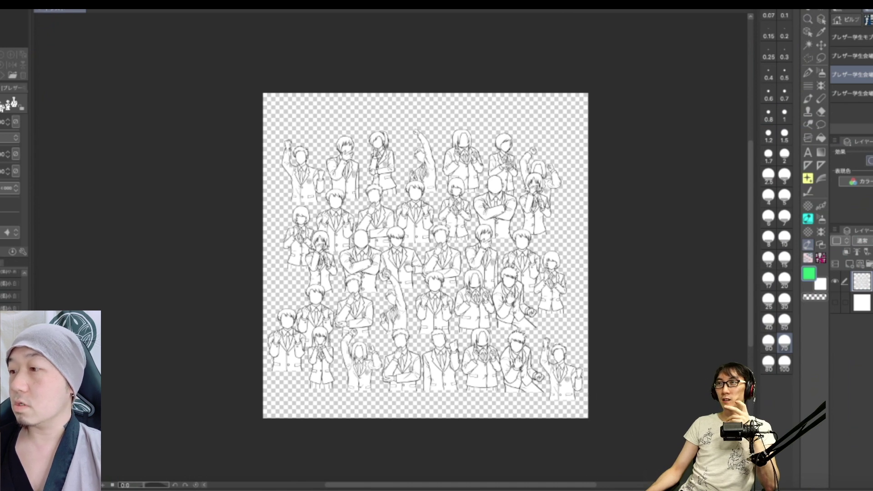
Clear the canvas and fill it with rows of students using the fourth blazer-student brush.
left_click(852, 93, "shift")
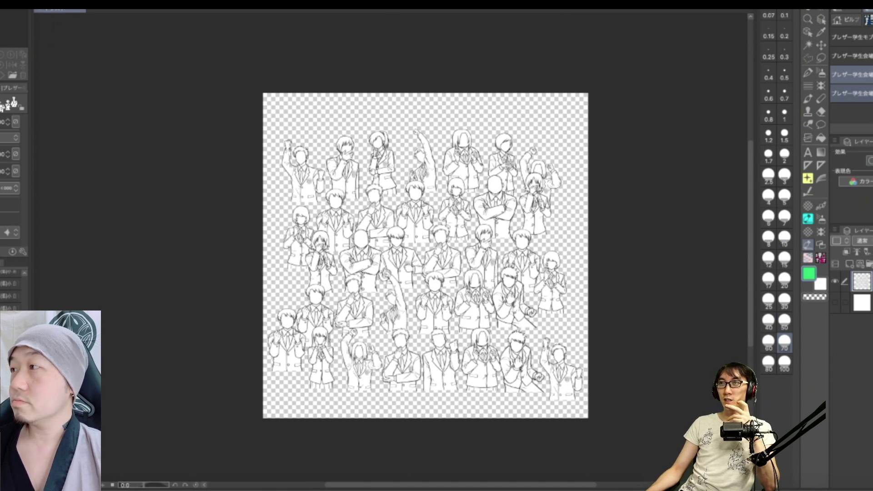
left_click(851, 93)
key("Delete")
mouse_move(291, 157)
left_mouse_down()
mouse_move(445, 145)
mouse_move(546, 191)
mouse_move(341, 210)
mouse_move(439, 263)
mouse_move(403, 319)
mouse_move(500, 396)
mouse_move(559, 396)
left_mouse_up()
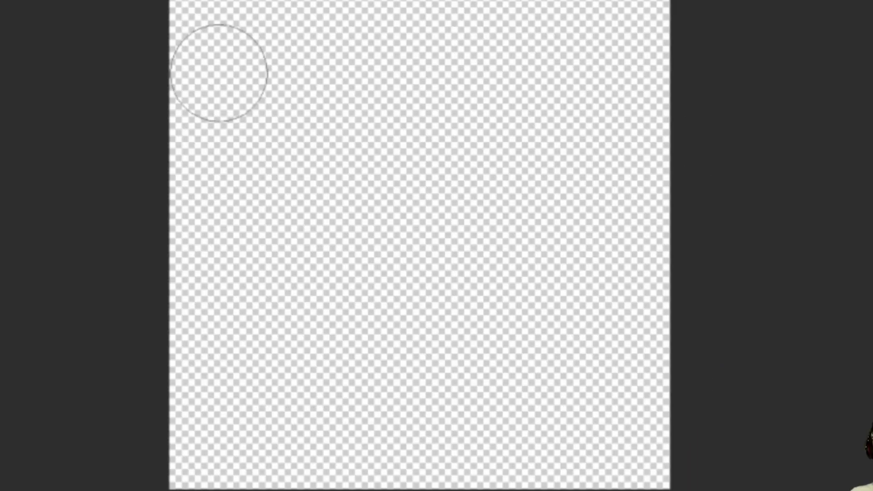
Paint separate rows of single, gesturing and paired students with the different blazer-student brushes across the empty canvas.
left_click_drag(295, 147, 705, 130)
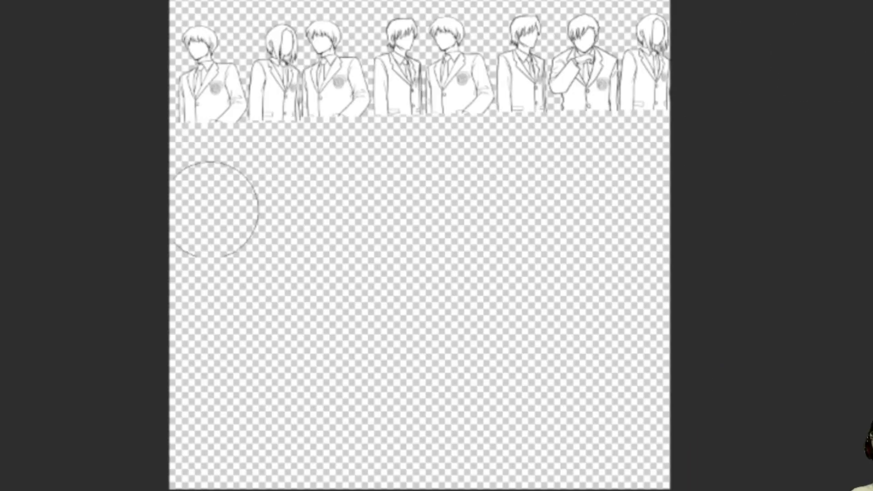
left_click_drag(219, 210, 752, 195)
left_click_drag(111, 376, 664, 364)
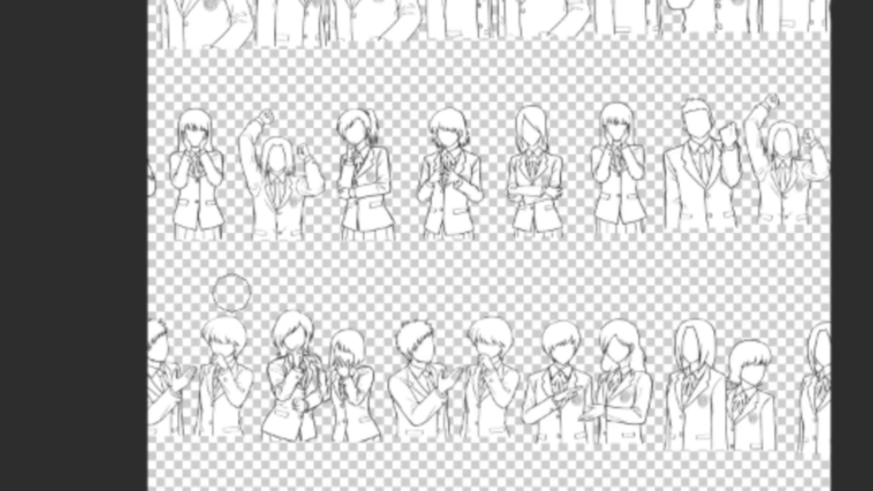
mouse_move(232, 291)
left_mouse_down()
mouse_move(479, 283)
mouse_move(852, 290)
left_mouse_up()
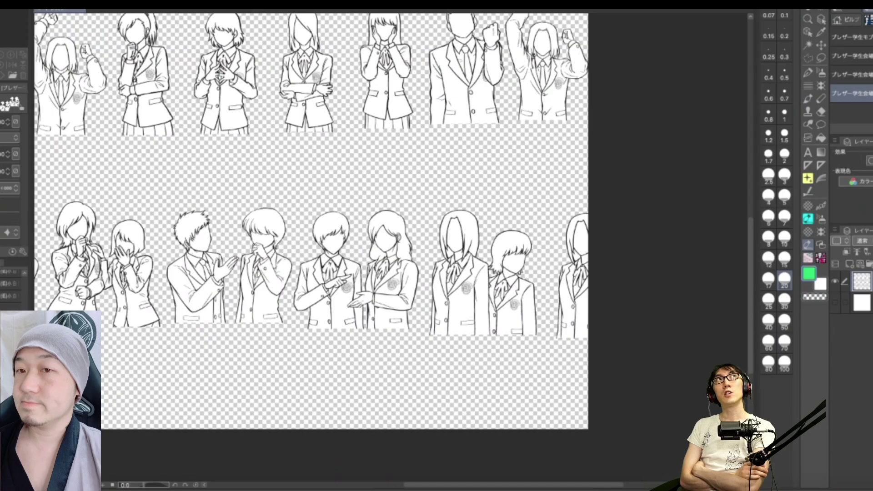
scroll(425, 255, "down", 3)
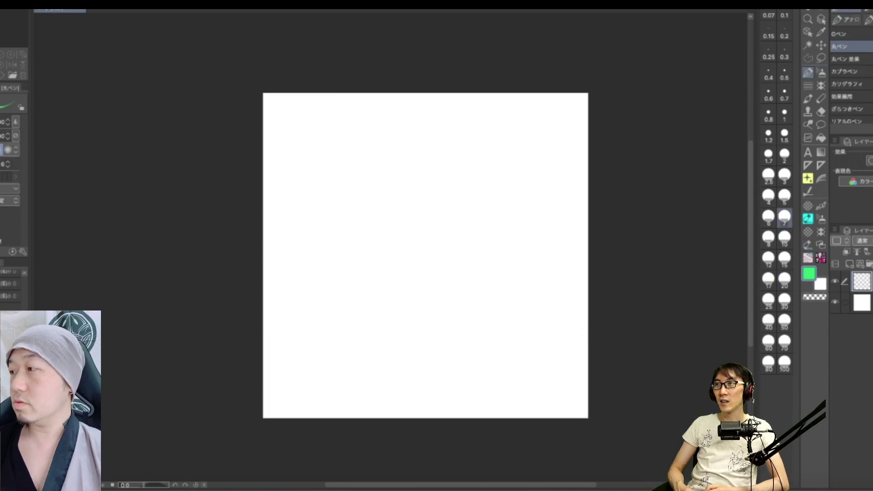
Create a comic frame and divide it into a small and a wide upper panel above one large lower panel.
key("ctrl+shift+n")
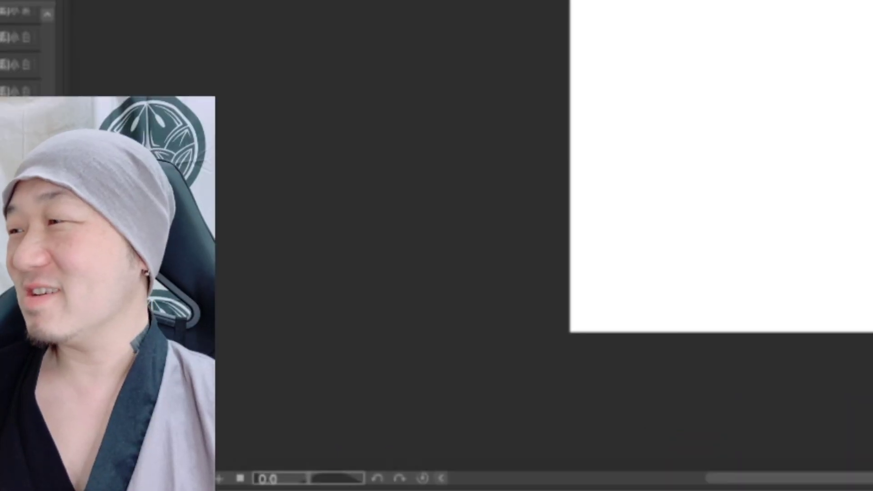
key("b")
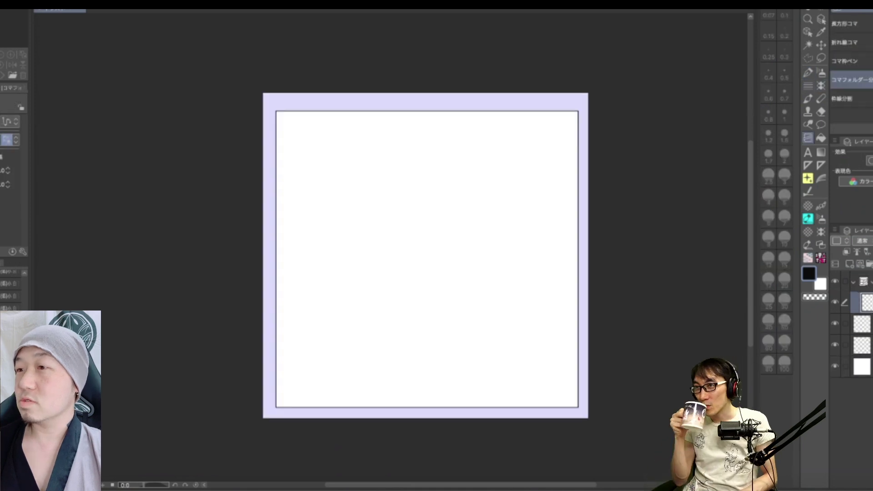
left_click_drag(276, 199, 546, 199)
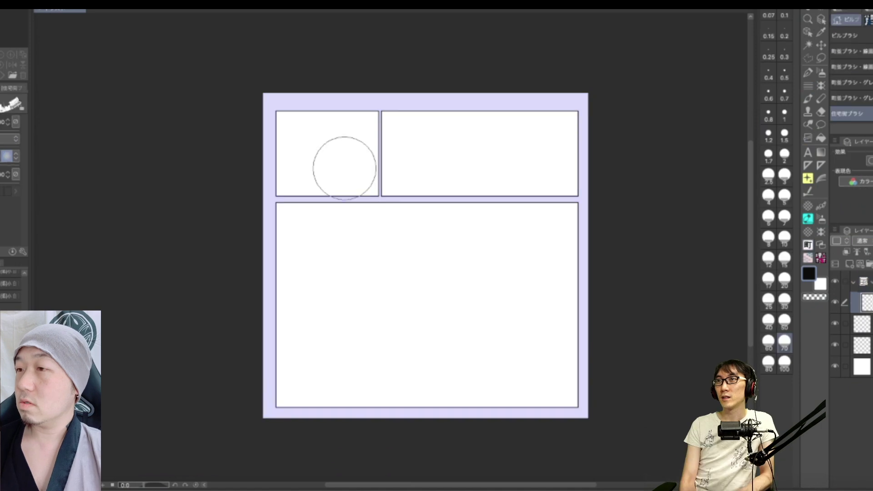
Paint a residential street across the upper panels at brush size 70 and erase the part inside the small panel.
left_click_drag(343, 168, 587, 173)
left_click(822, 45)
left_click_drag(636, 211, 636, 201)
key("m")
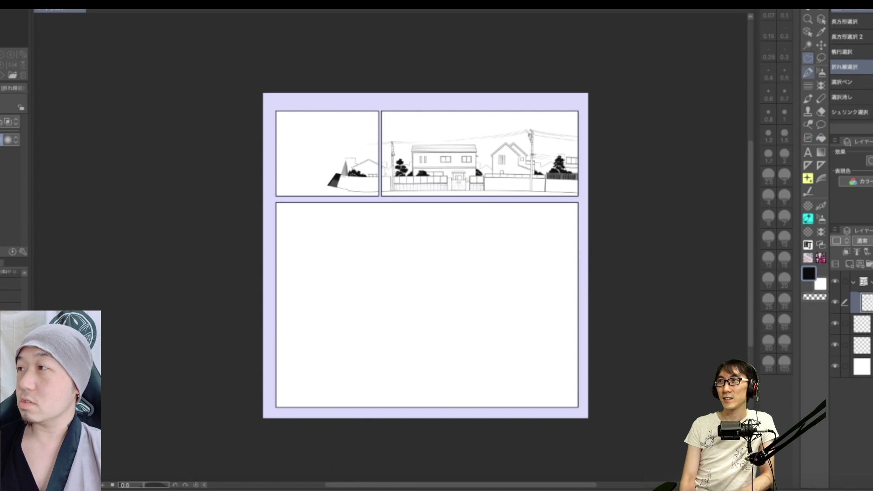
left_click_drag(274, 101, 380, 252)
key("Delete")
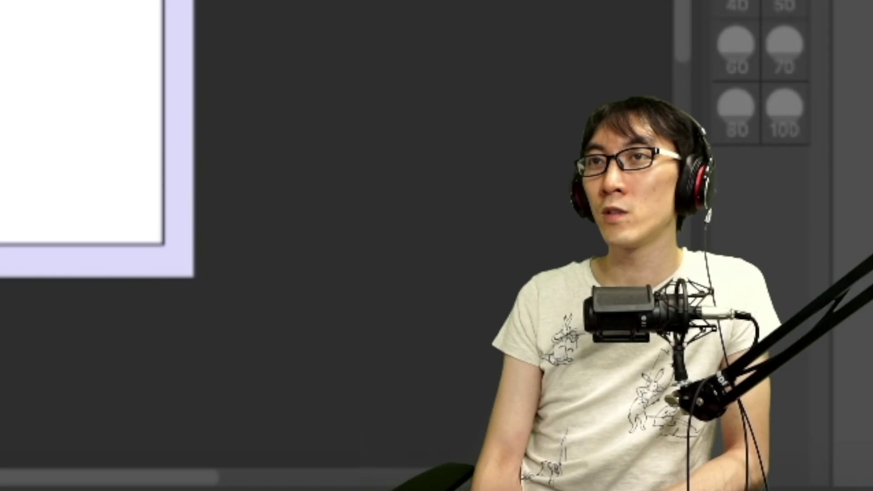
Sketch two tiny standing figures beside the house gate in the wide upper panel on a new layer.
key("p")
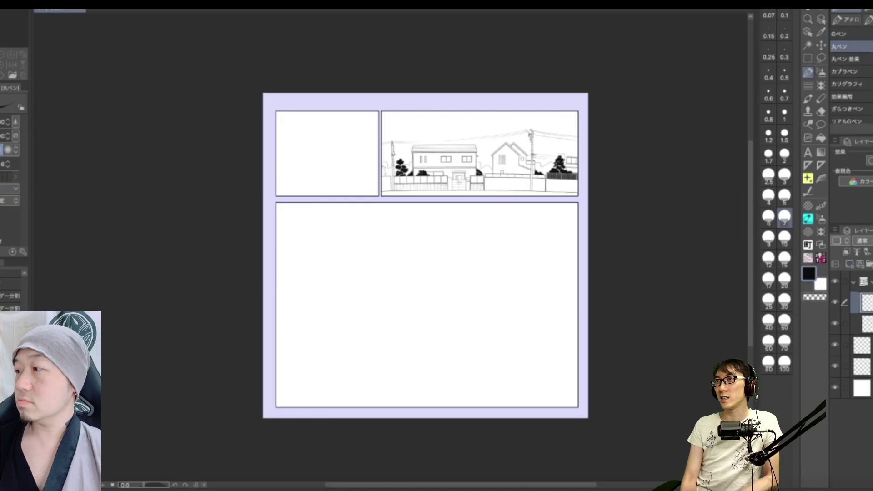
key("m")
key("p")
key("ctrl+plus")
key("ctrl+plus")
key("ctrl+plus")
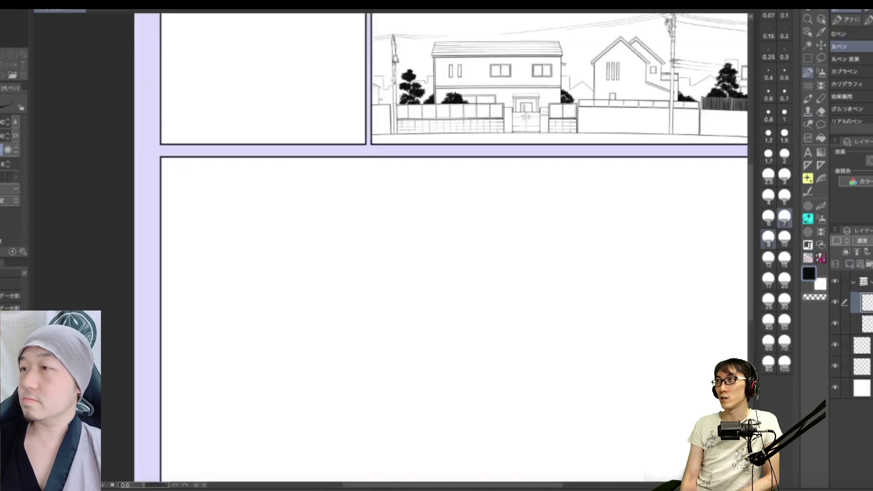
left_click_drag(392, 200, 352, 293)
left_click_drag(417, 83, 390, 247)
key("p")
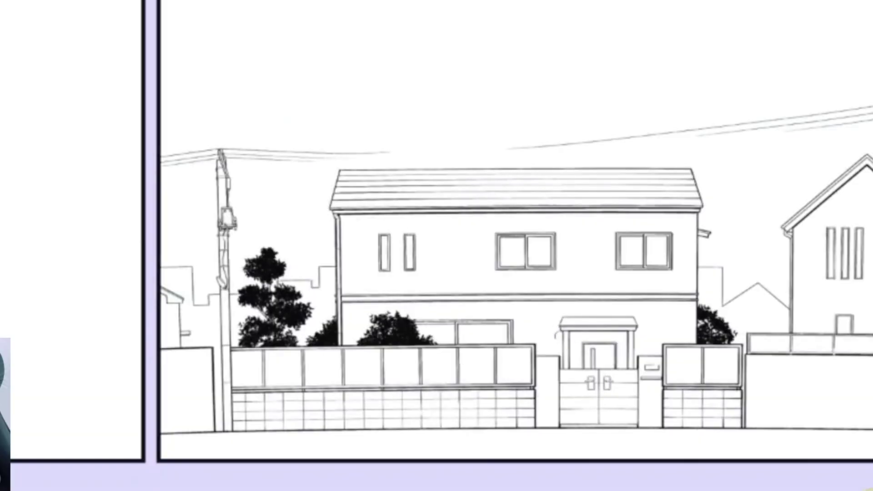
left_click_drag(549, 398, 543, 436)
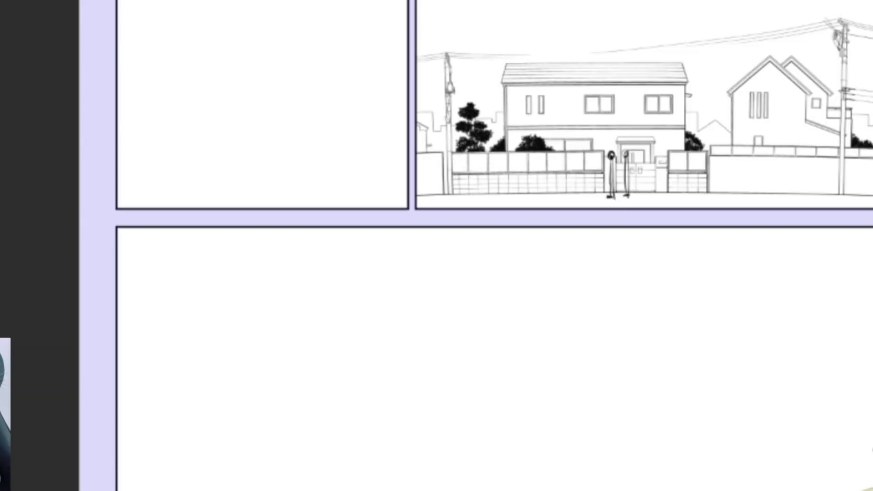
Sketch a character's face with eyes, mouth, fringe and reaction lines in the small upper panel.
left_click_drag(307, 204, 347, 203)
left_click_drag(284, 138, 371, 125)
left_click_drag(338, 47, 332, 207)
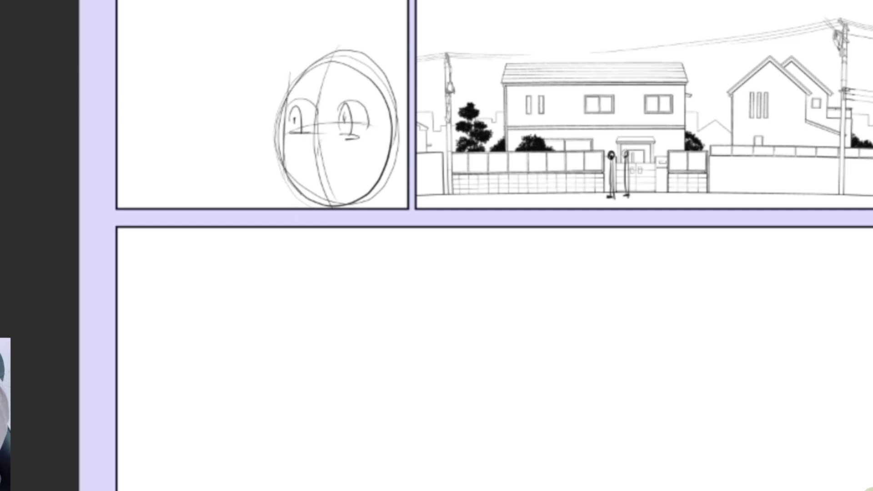
left_click_drag(351, 109, 374, 116)
left_click_drag(328, 29, 278, 126)
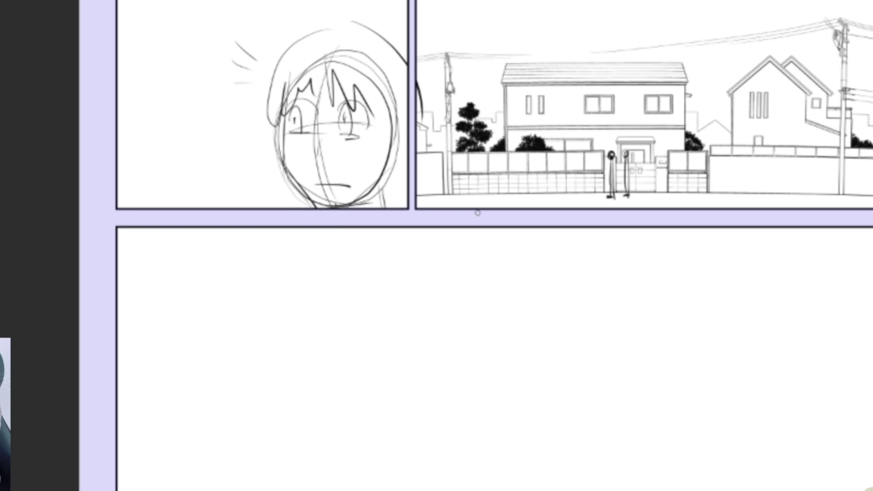
Sketch slanted perspective lines and building outlines behind the face in the small upper panel.
left_click_drag(77, 131, 281, 199)
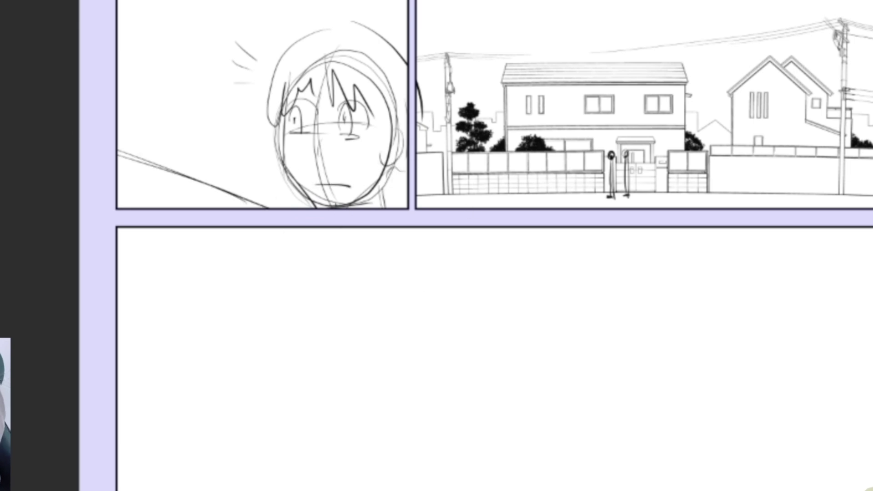
left_click_drag(220, 105, 225, 201)
mouse_move(139, 110)
left_mouse_down()
mouse_move(216, 101)
mouse_move(217, 60)
mouse_move(276, 129)
left_mouse_up()
Sketch a large head with hair and a spiky burst mark beside it at the base of the large lower panel.
scroll(116, 23, "down", 2)
scroll(341, 289, "up", 2)
scroll(359, 293, "down", 2)
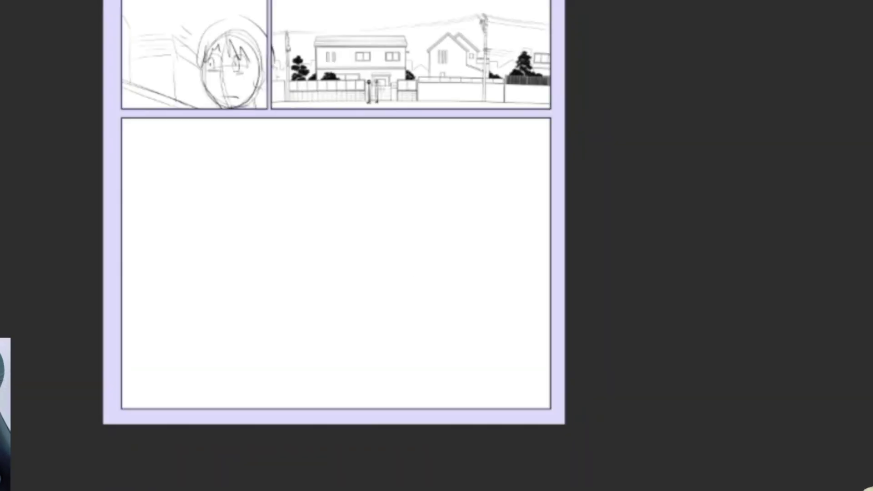
left_click_drag(394, 410, 446, 373)
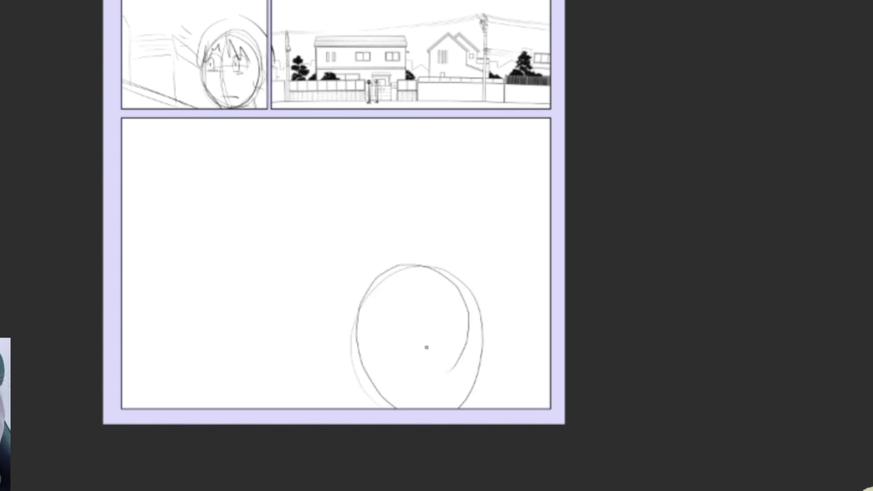
left_click_drag(481, 292, 497, 377)
left_click_drag(484, 347, 475, 378)
left_click_drag(361, 357, 376, 383)
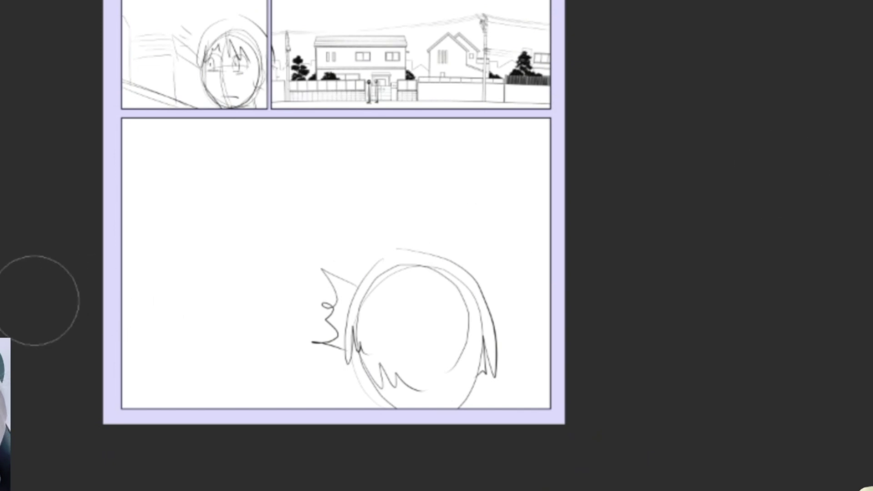
Paint a row of residential houses across the large lower panel, undoing and repainting the first stroke.
left_click_drag(0, 318, 572, 314)
key("ctrl+z")
left_click_drag(27, 303, 830, 311)
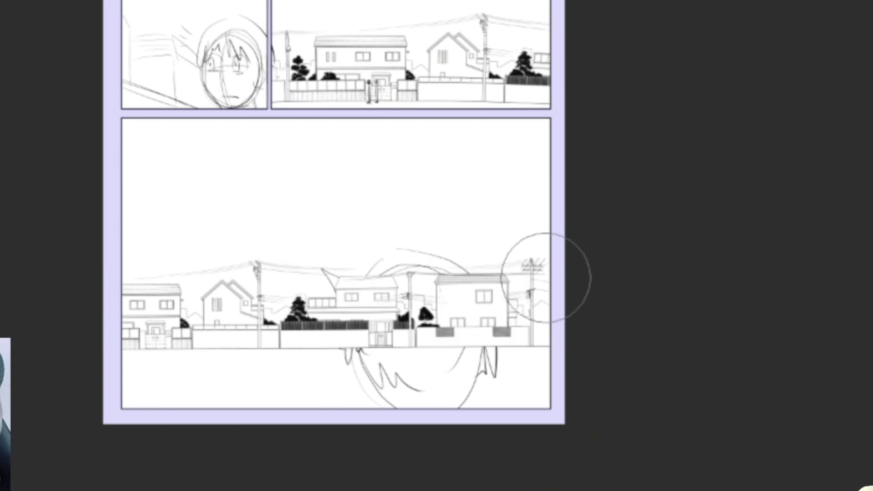
key("ctrl+z")
key("ctrl+y")
Enlarge the painted street with a transform so a single house fills the large lower panel.
key("ctrl+t")
scroll(547, 269, "down", 4)
left_click_drag(551, 267, 865, 203)
left_click_drag(652, 247, 386, 332)
left_click_drag(599, 291, 872, 211)
left_click_drag(637, 291, 628, 228)
mouse_move(574, 229)
left_mouse_down()
mouse_move(698, 231)
mouse_move(687, 230)
mouse_move(688, 220)
mouse_move(687, 234)
left_mouse_up()
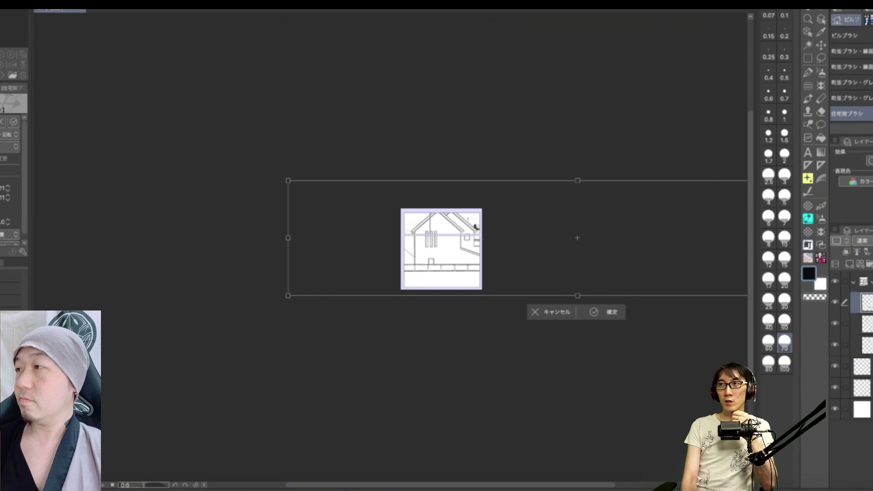
key("Return")
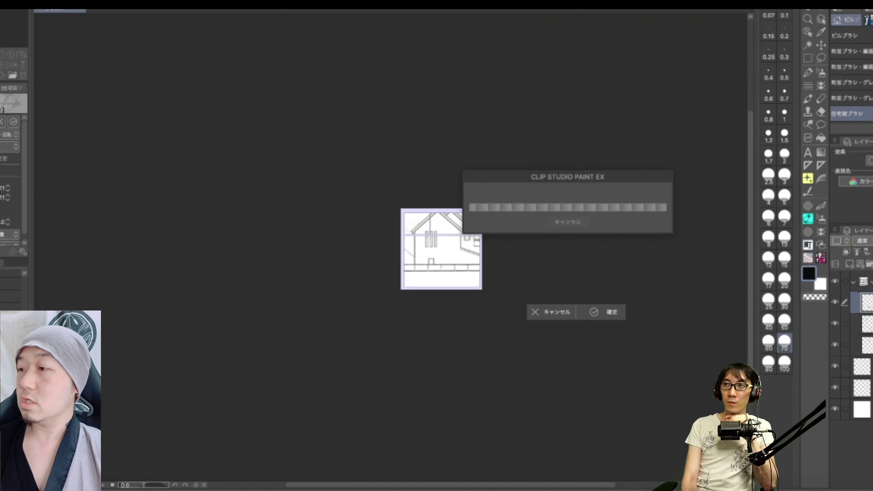
Select the large lower panel's area and delete the enlarged house lines outside it.
key("m")
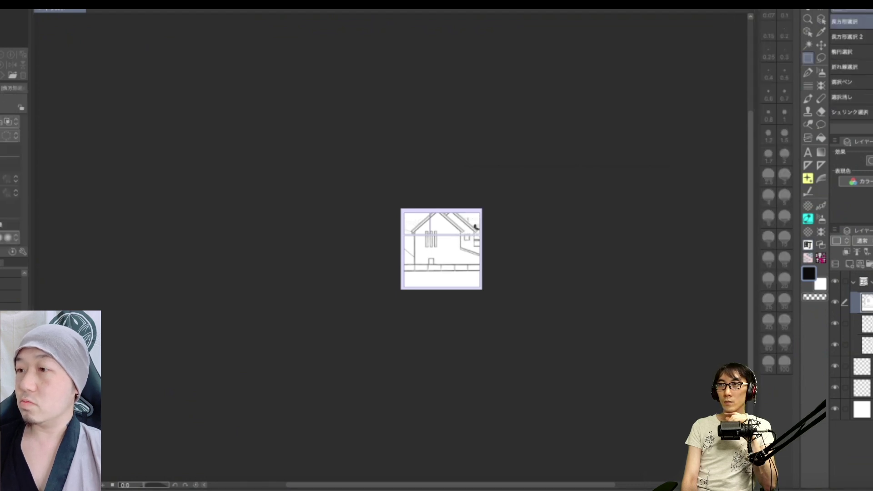
scroll(407, 236, "up", 4)
mouse_move(391, 233)
left_mouse_down()
mouse_move(581, 399)
mouse_move(701, 443)
left_mouse_up()
key("ctrl+shift+i")
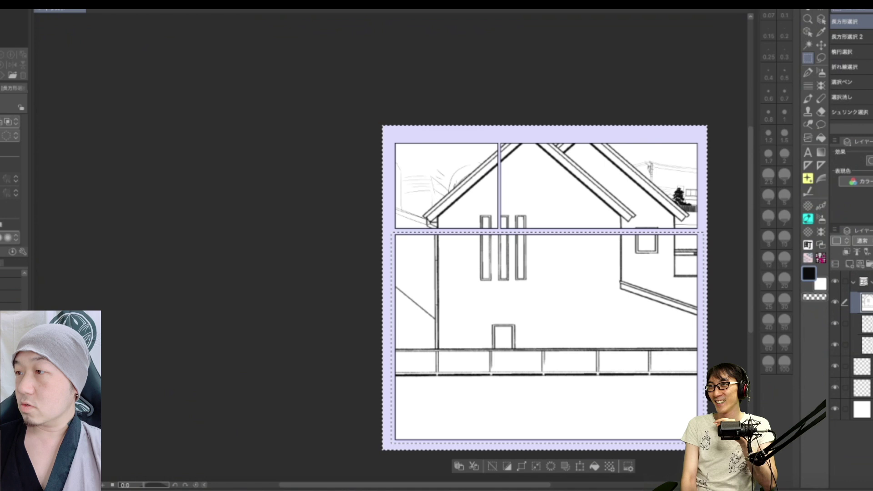
key("Delete")
key("ctrl+d")
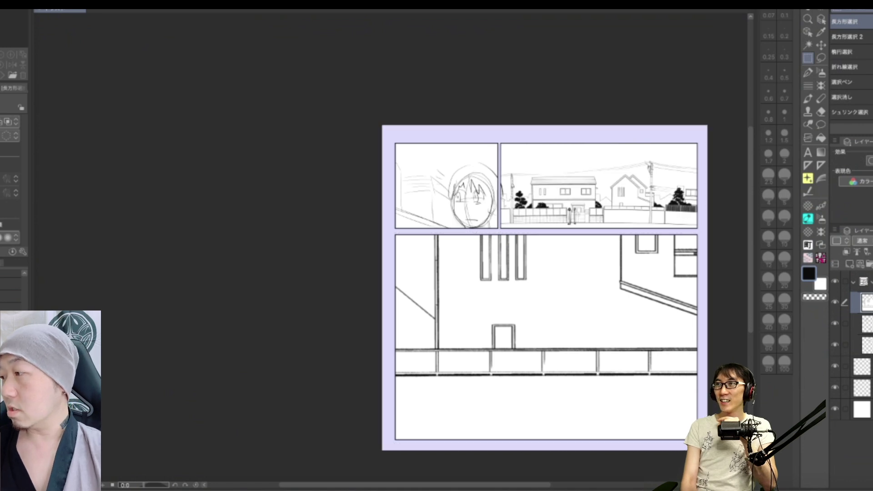
Place the enlarged house beneath the head sketch and blank out the background lines inside the head.
key("ctrl+v")
left_click_drag(546, 291, 444, 232)
mouse_move(444, 233)
left_mouse_down()
mouse_move(416, 222)
mouse_move(444, 290)
left_mouse_up()
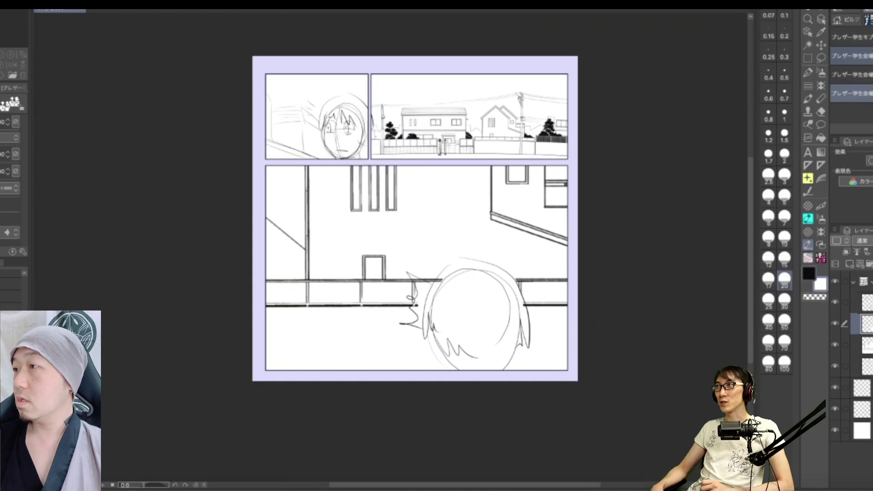
Paint a row of blazer students behind the head and wall with the crowd brush at size 70, repainting it until it fits.
left_click(852, 56)
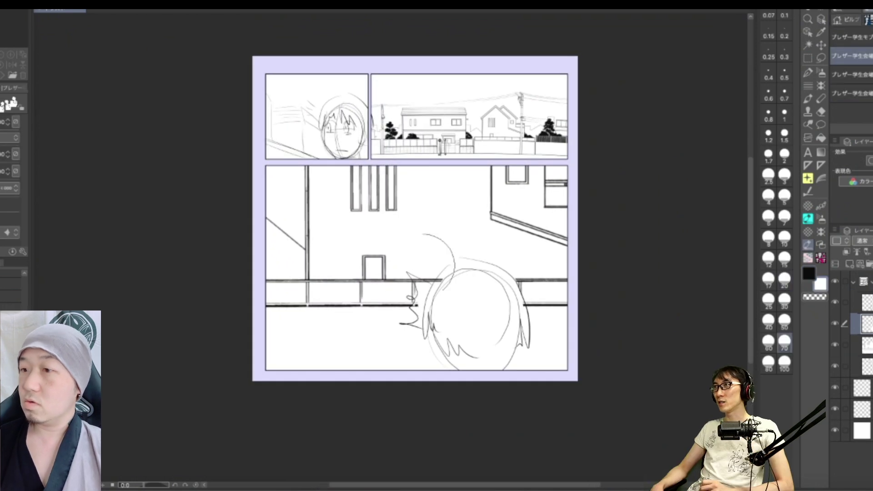
left_click_drag(273, 261, 553, 254)
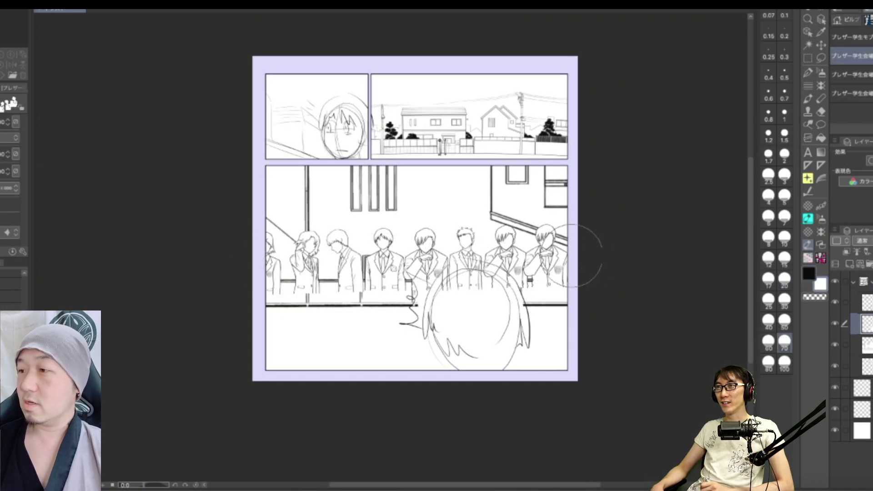
key("ctrl+z")
left_click_drag(273, 263, 562, 264)
key("ctrl+z")
left_click_drag(273, 259, 566, 255)
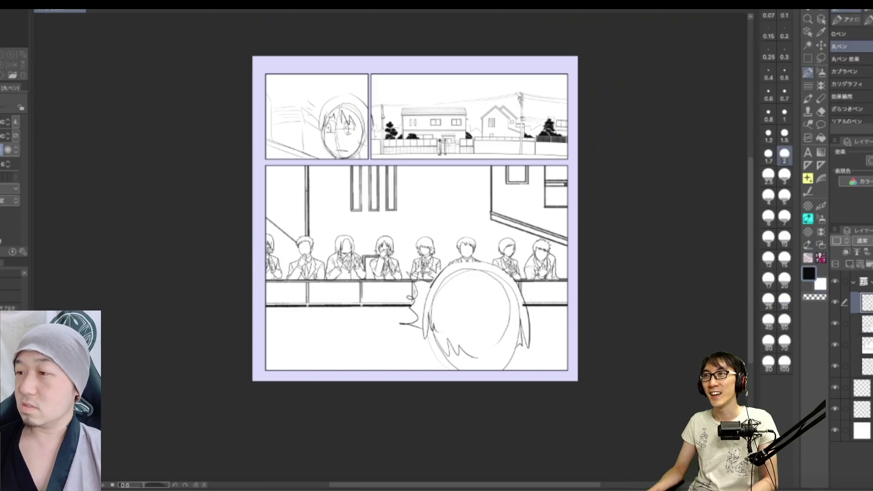
Reinforce the side hair outlines of the large head with the round pen at size 2.
left_click_drag(516, 286, 532, 355)
left_click_drag(521, 335, 504, 368)
left_click_drag(428, 330, 448, 364)
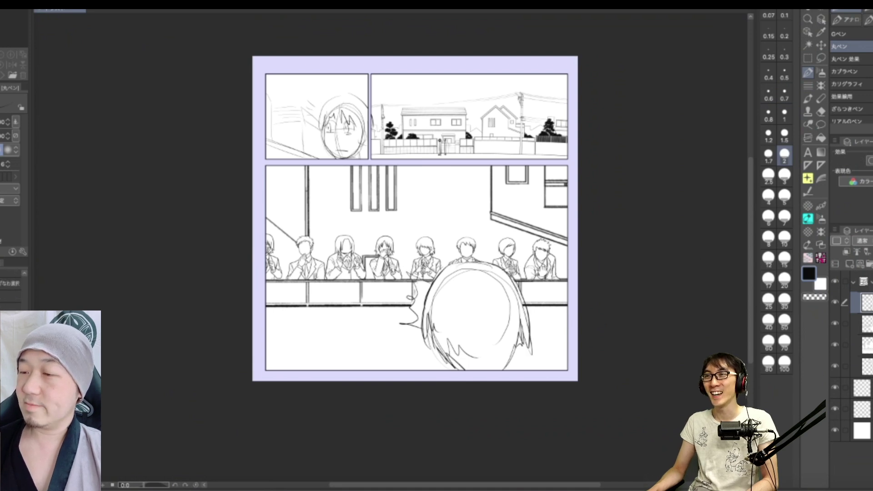
Sketch a rough pointed shape in front of the wall beside the large head, check the panel without the crowd layer, and select that layer.
left_click_drag(416, 282, 412, 296)
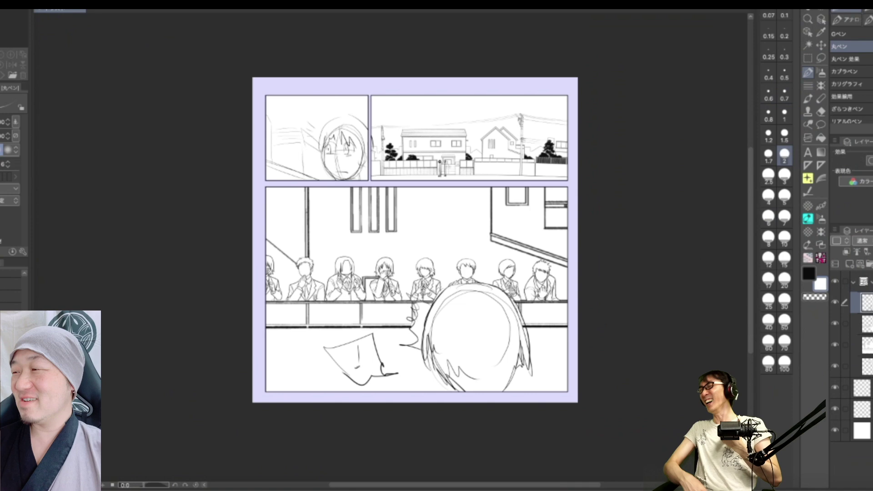
left_click(835, 323)
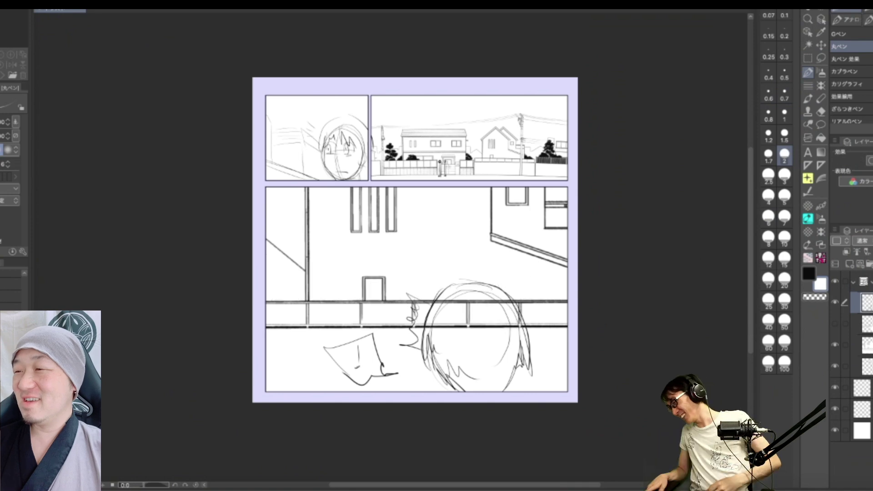
left_click(835, 323)
left_click(863, 324)
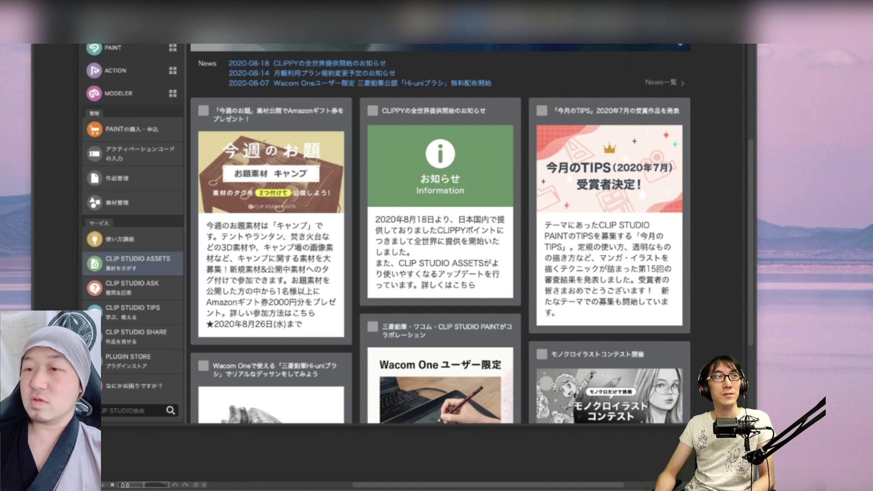
Open CLIP STUDIO ASSETS in the CLIP STUDIO launcher and browse the new arrivals and the free and paid material rankings.
left_click(132, 263)
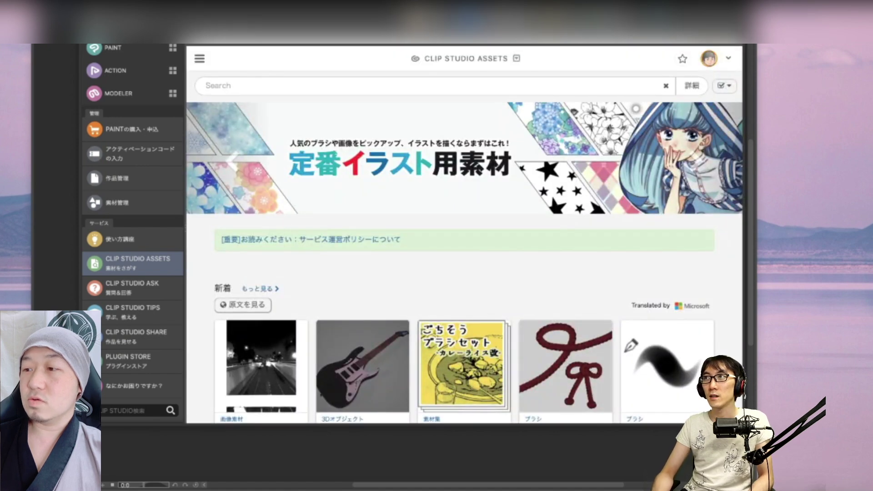
scroll(464, 245, "down", 4)
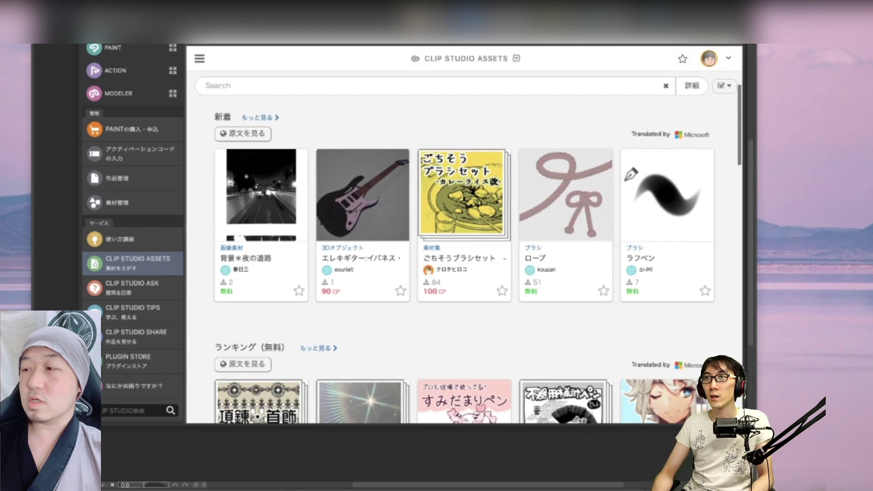
scroll(464, 246, "down", 4)
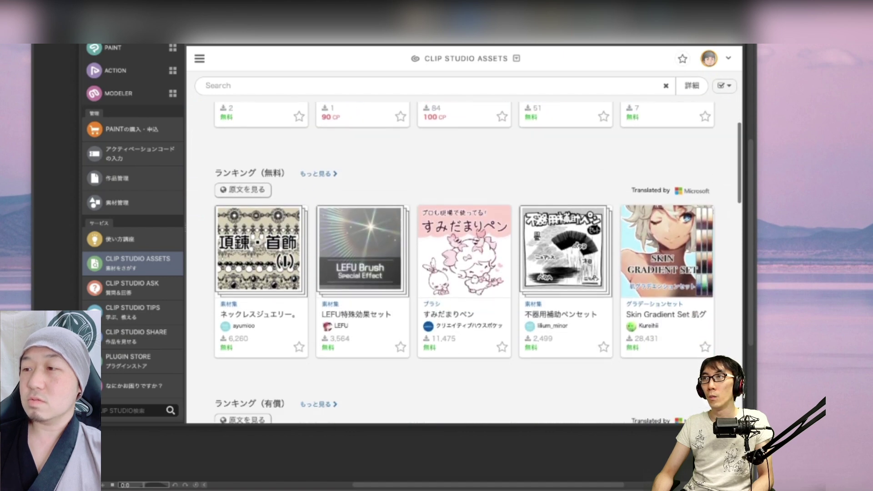
scroll(464, 245, "down", 3)
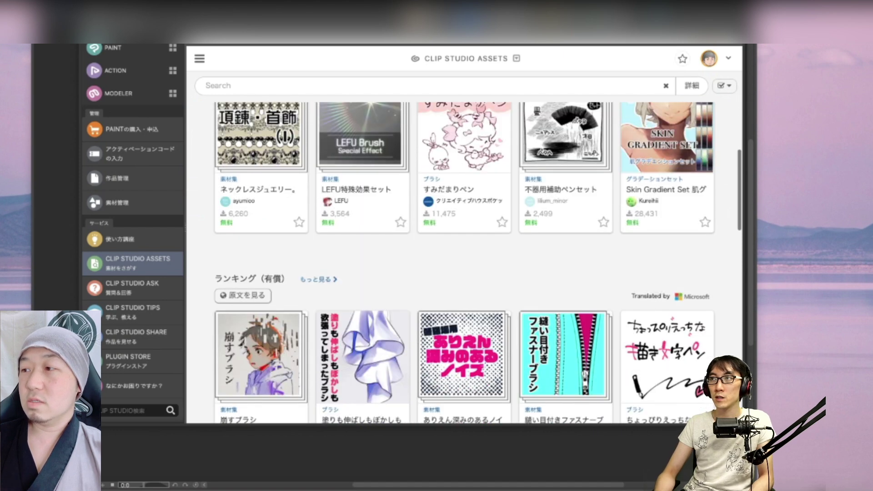
scroll(464, 246, "down", 2)
scroll(464, 246, "up", 1)
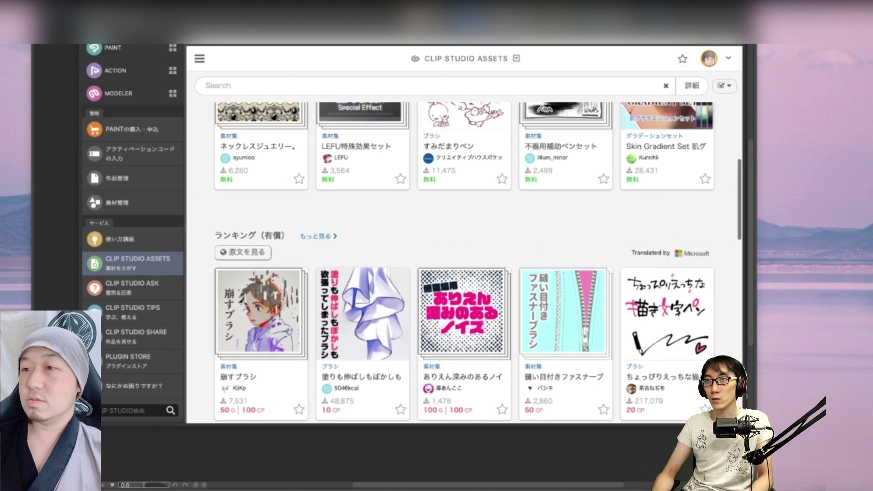
scroll(464, 261, "up", 12)
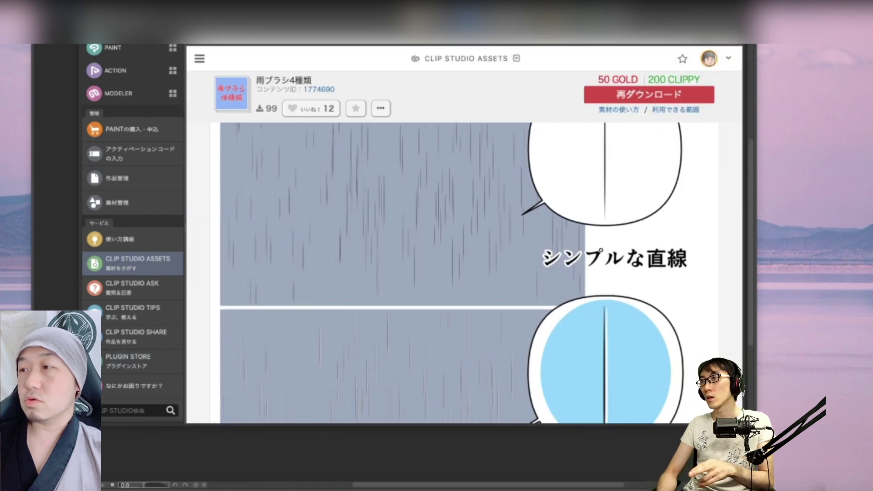
Examine the 雨ブラシ4種類 material page, covering its rain samples, the instructions for adjusting the rain's angle, and the included brushes.
scroll(464, 273, "down", 8)
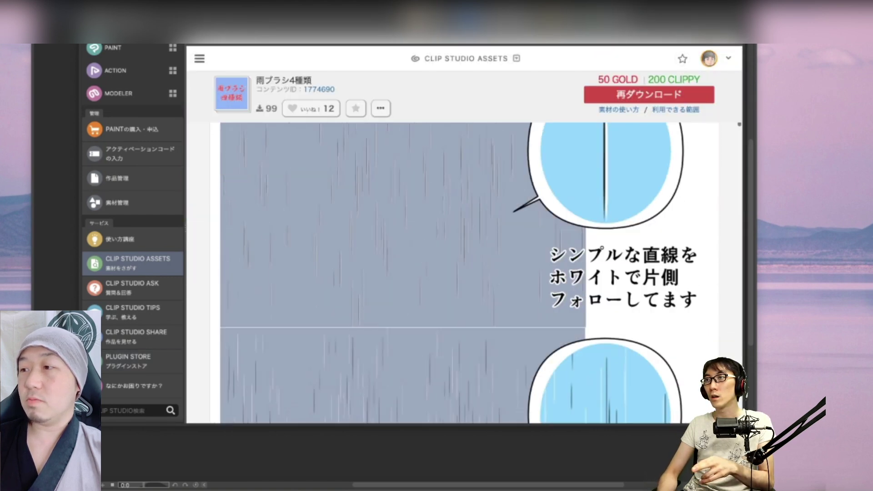
scroll(464, 272, "down", 8)
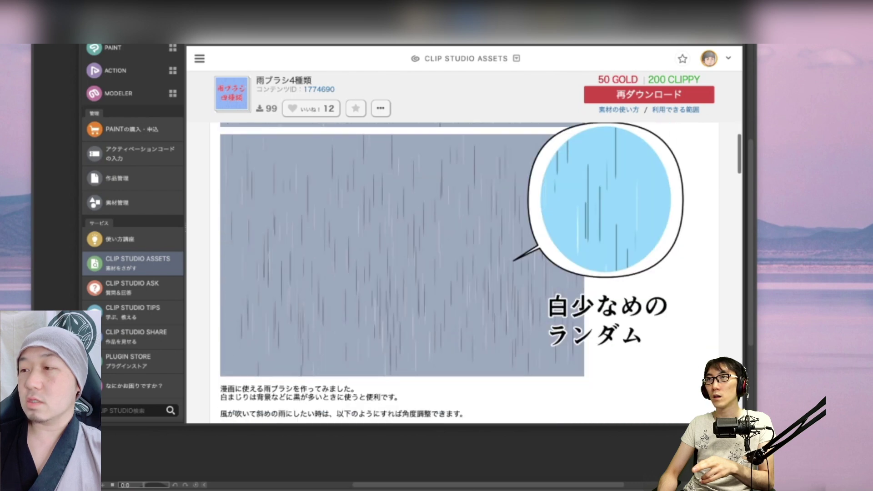
scroll(464, 273, "down", 6)
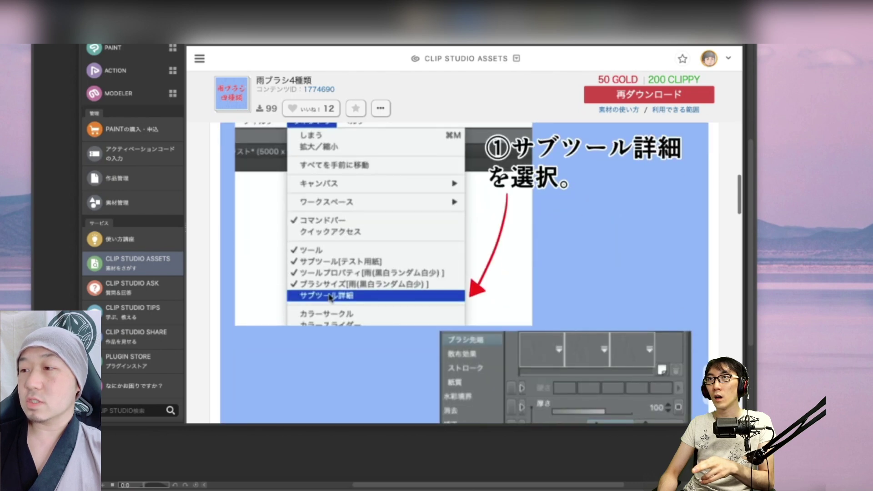
scroll(464, 273, "down", 4)
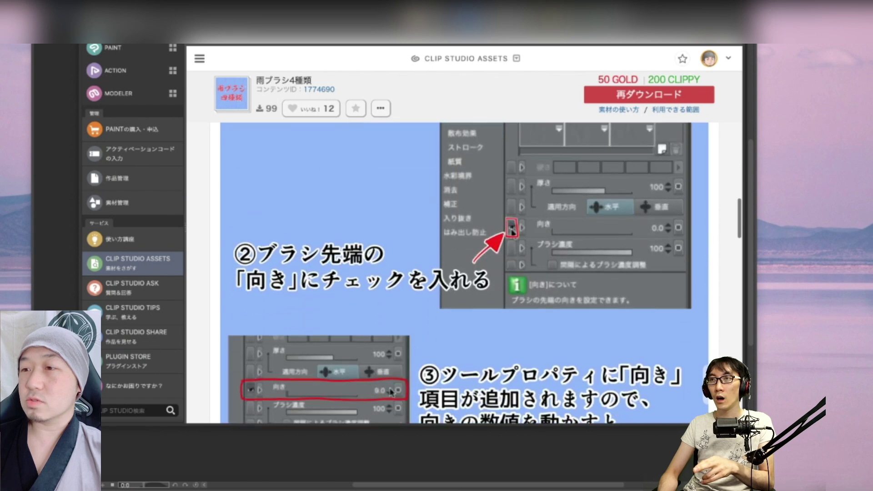
scroll(464, 273, "down", 12)
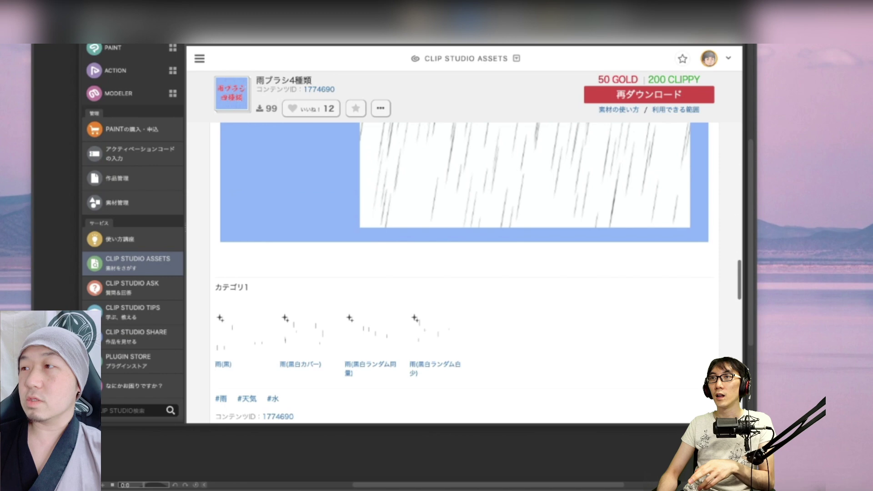
scroll(464, 273, "up", 20)
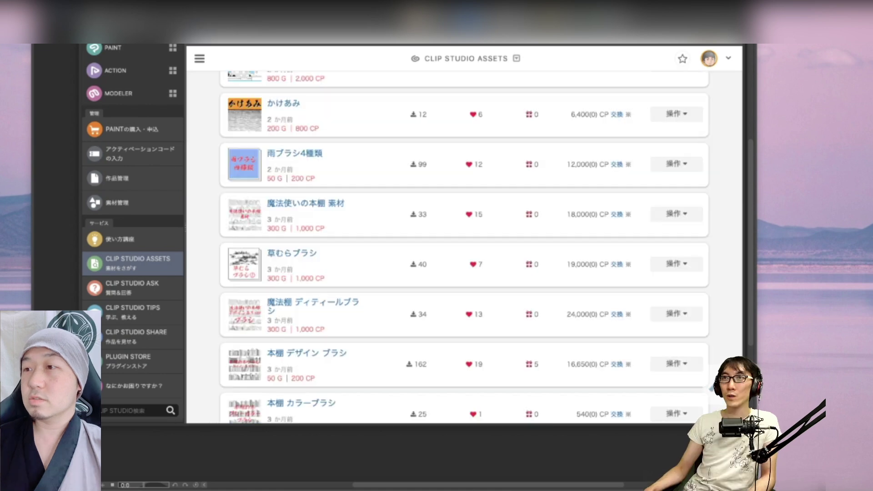
Find 住宅ブラシ in the published materials list and examine its street samples at brush sizes 20, 50 and 100 and its house drawings.
scroll(464, 246, "up", 10)
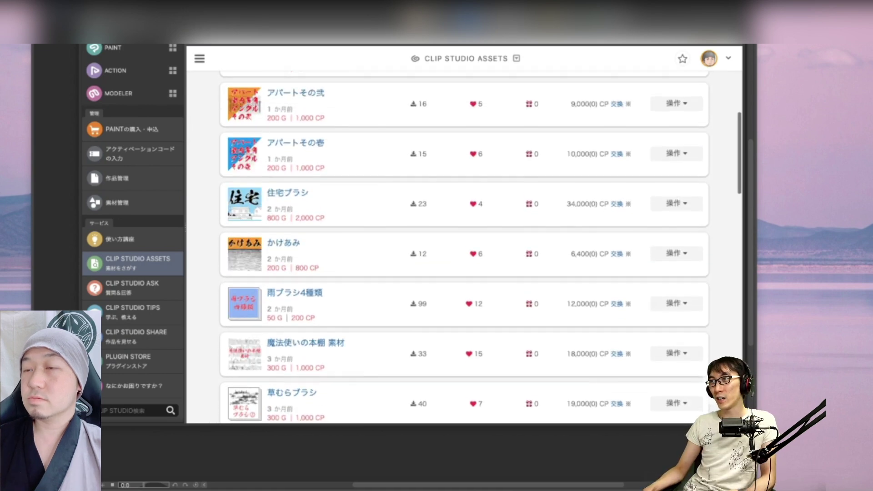
scroll(464, 246, "up", 2)
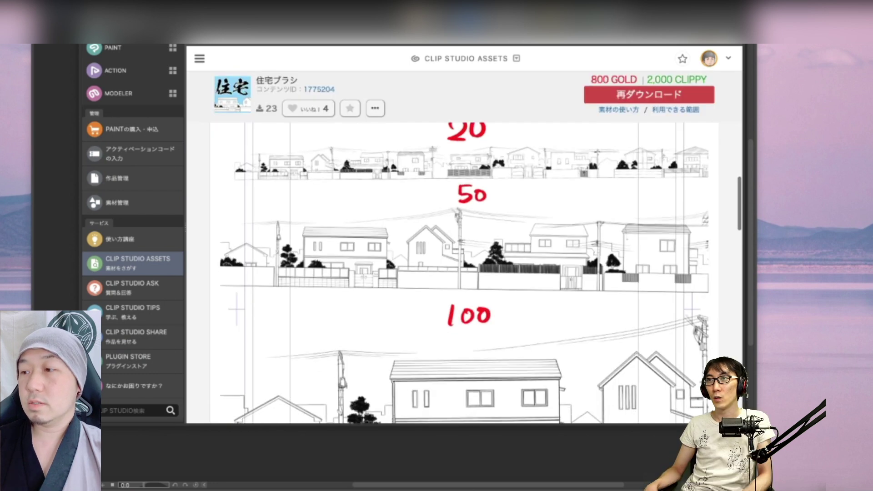
scroll(464, 273, "down", 5)
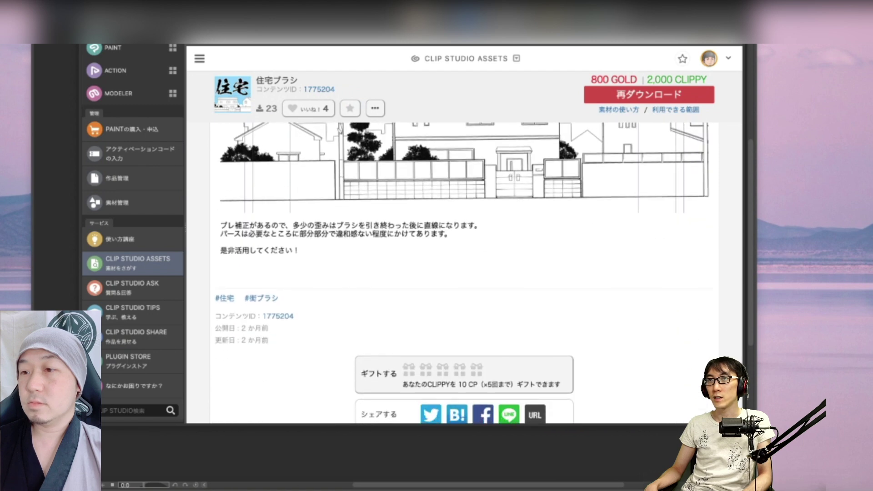
scroll(464, 273, "down", 2)
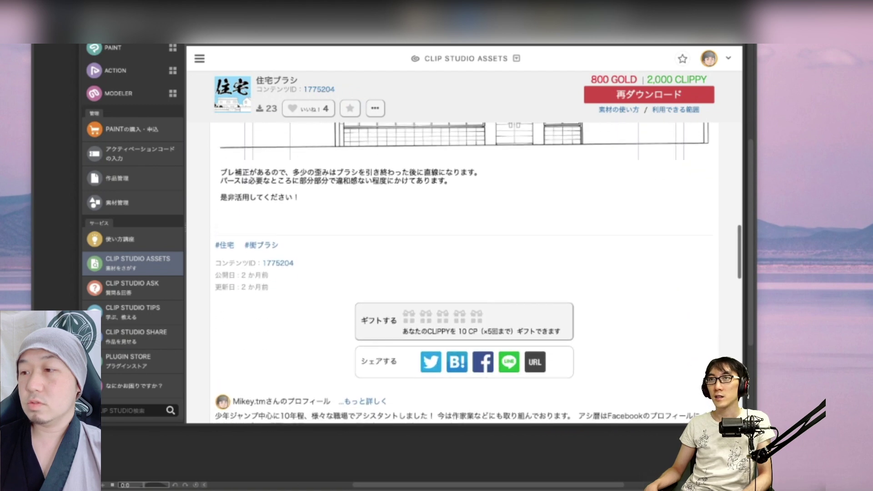
scroll(464, 272, "up", 15)
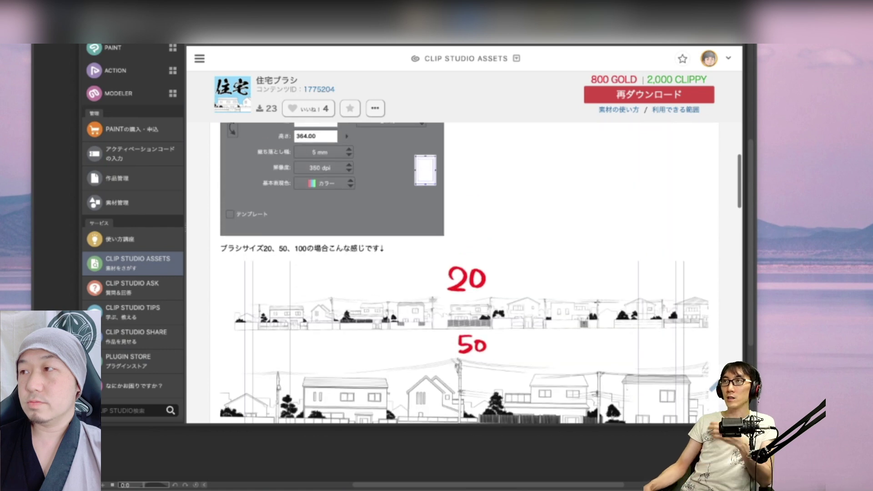
scroll(464, 273, "up", 7)
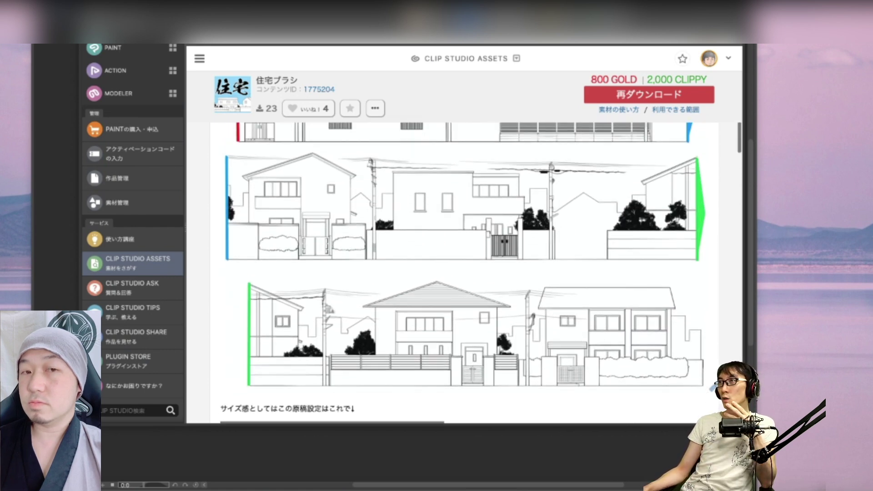
scroll(464, 273, "up", 6)
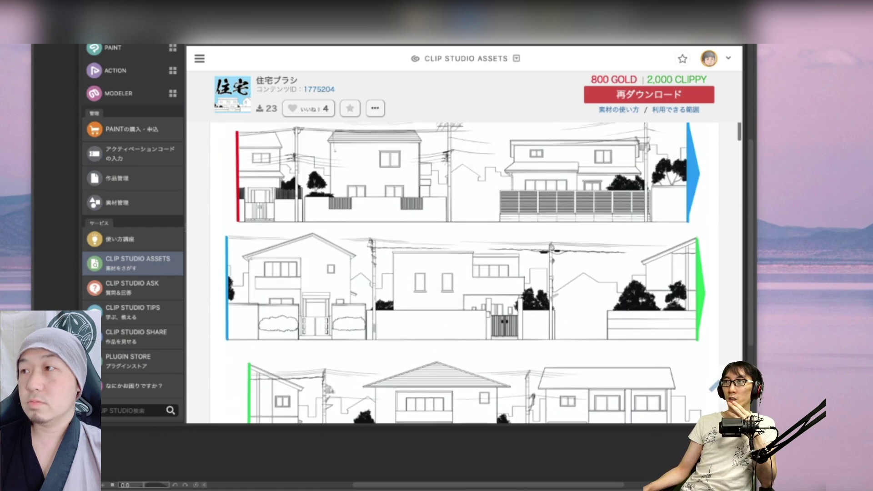
scroll(464, 273, "up", 10)
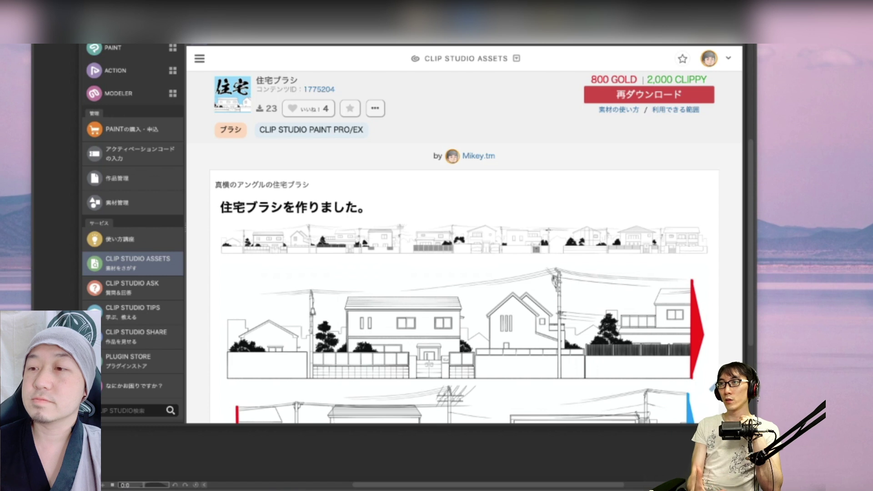
key("alt+Left")
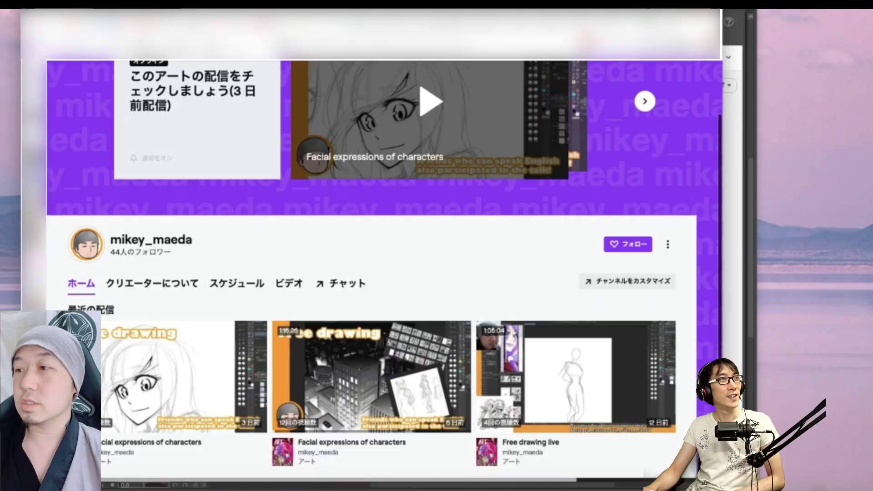
Look through the recent drawing streams and categories on the artist's streaming channel page in the browser.
scroll(363, 273, "down", 3)
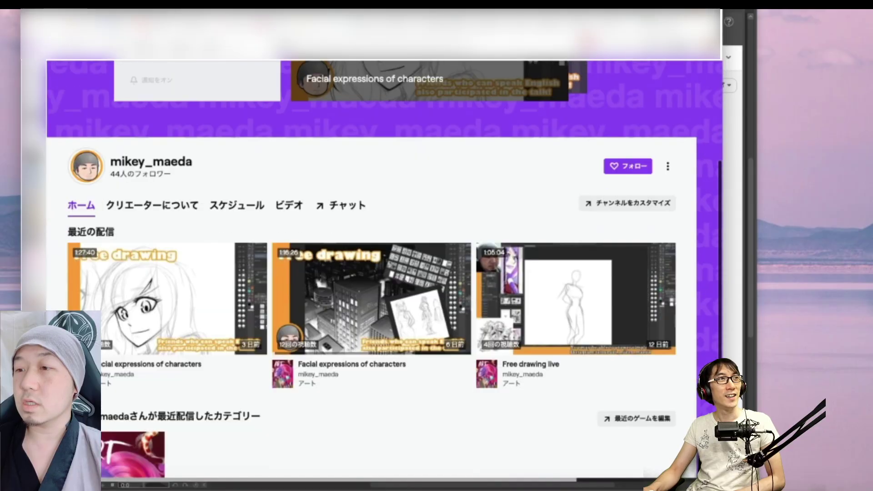
scroll(576, 191, "down", 2)
scroll(576, 191, "down", 1)
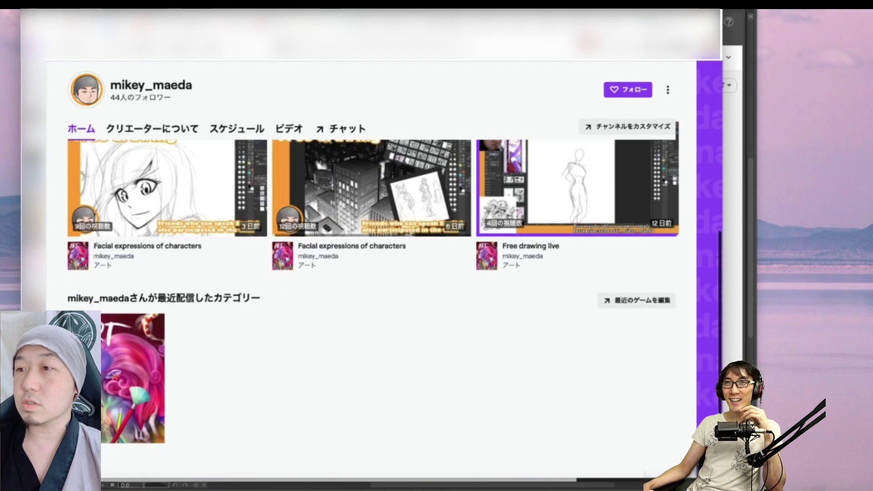
scroll(577, 191, "up", 2)
scroll(576, 191, "up", 3)
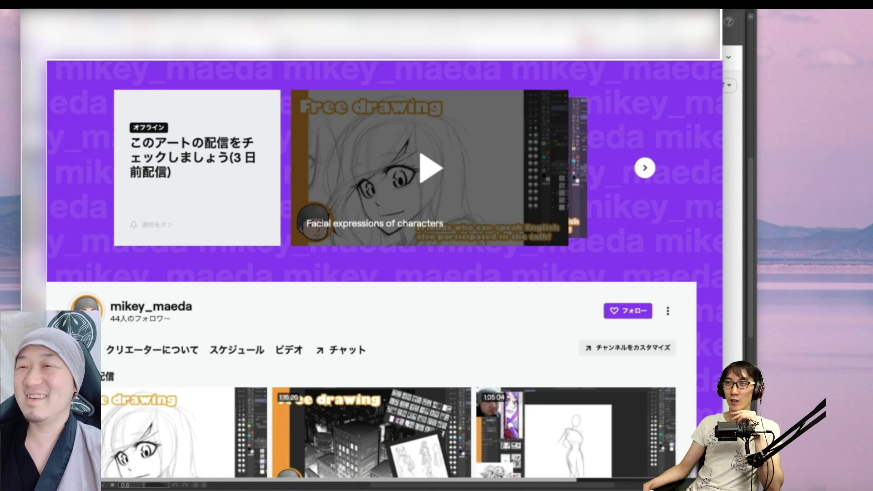
scroll(377, 273, "down", 1)
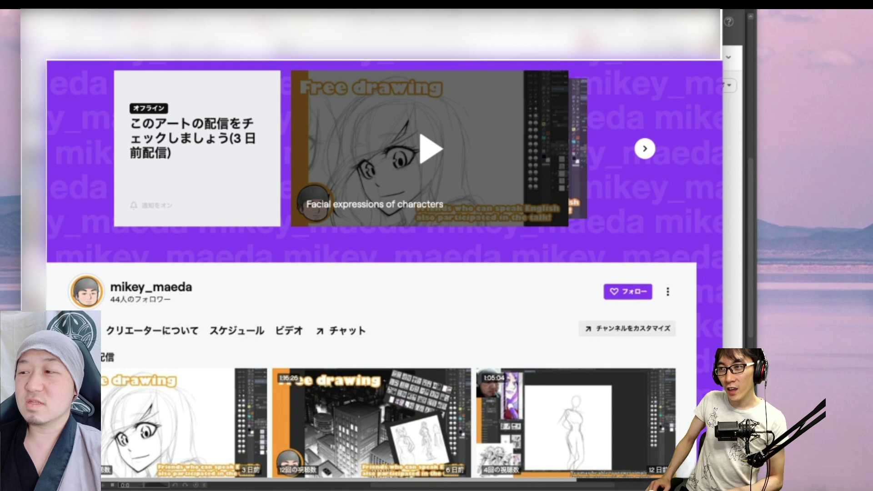
left_click_drag(409, 17, 414, 17)
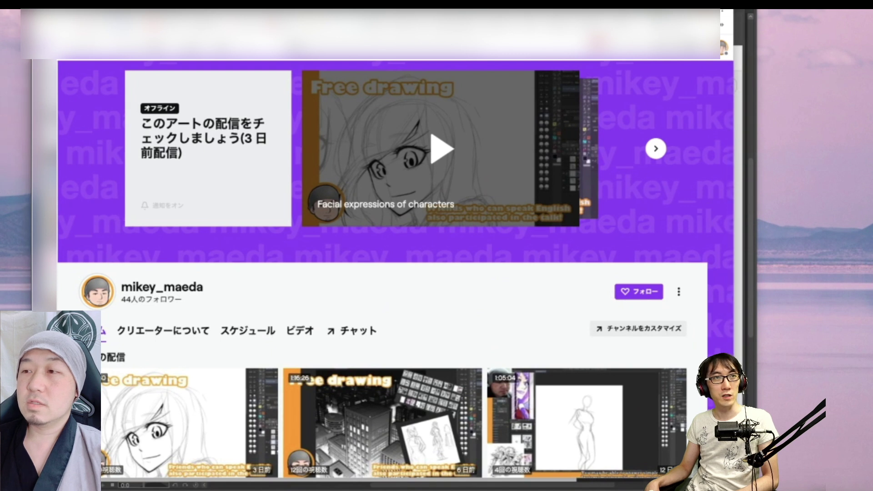